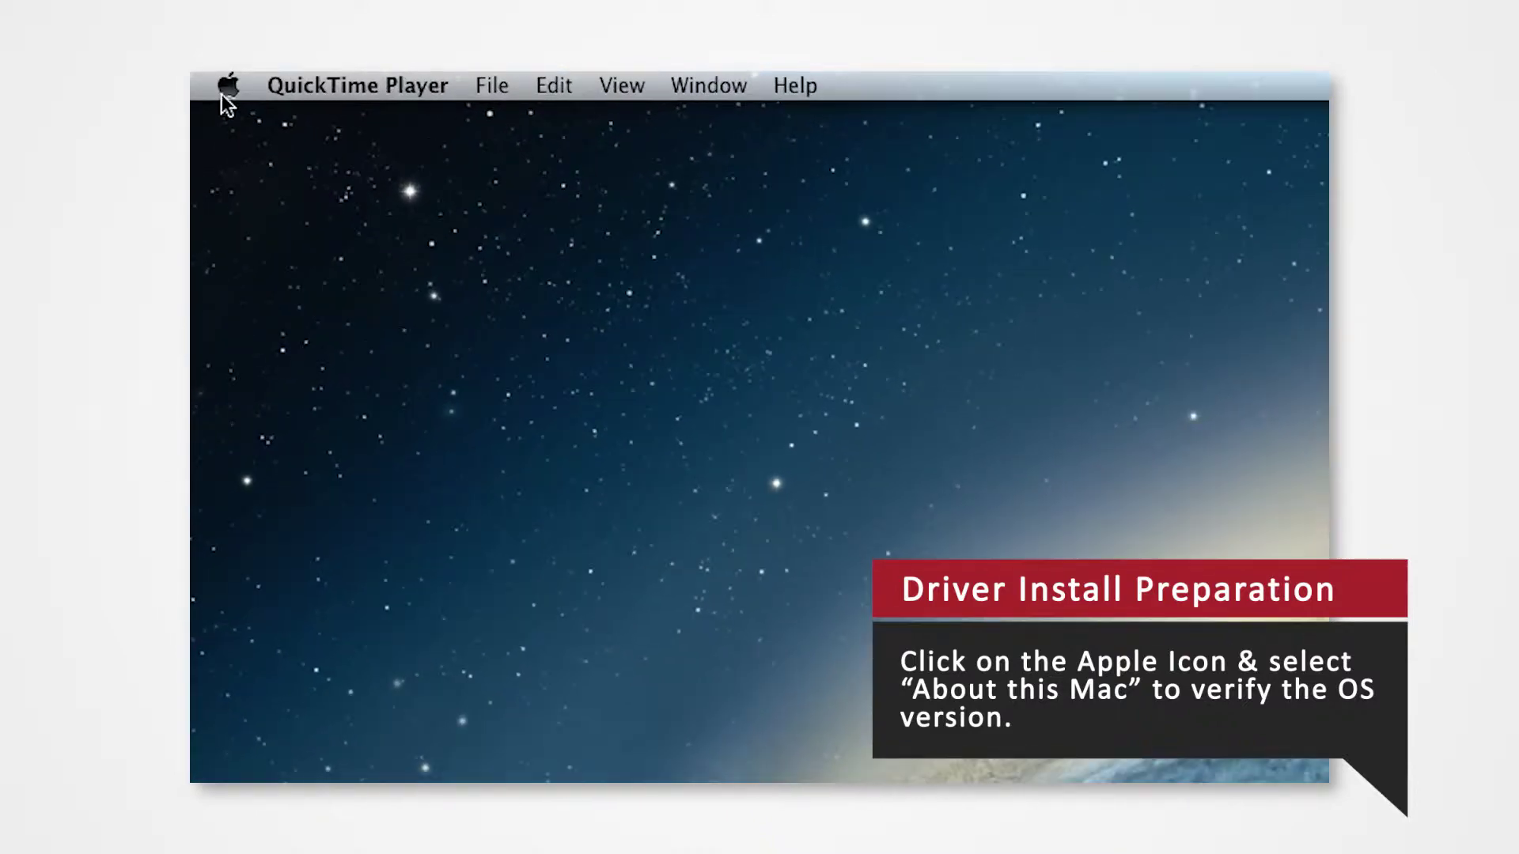
Check the Mac's OS version in About This Mac, then load me-vis.com in Chrome.
left_click(211, 80)
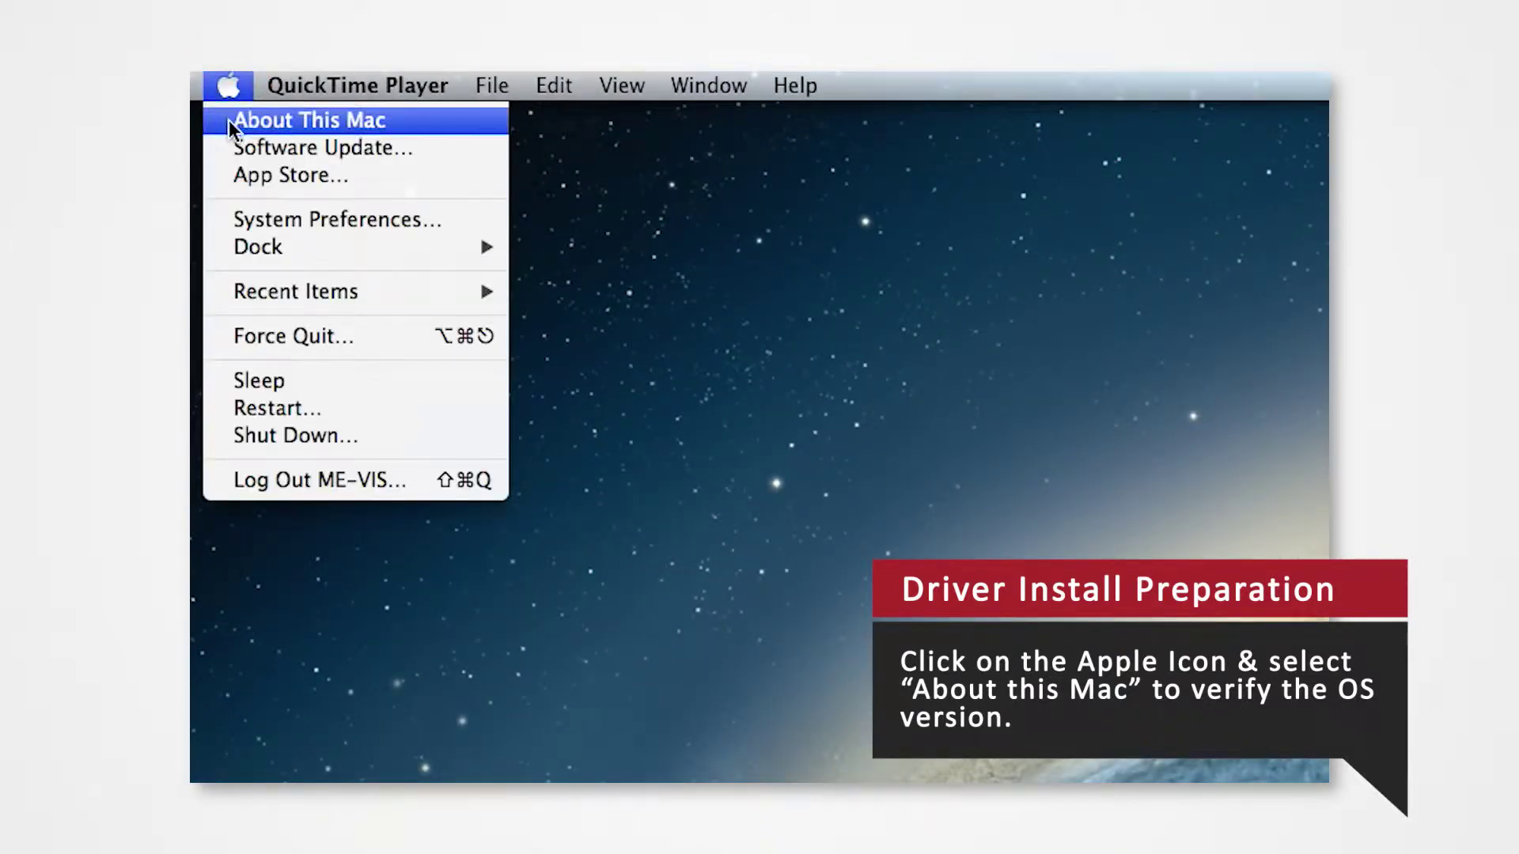
left_click(229, 120)
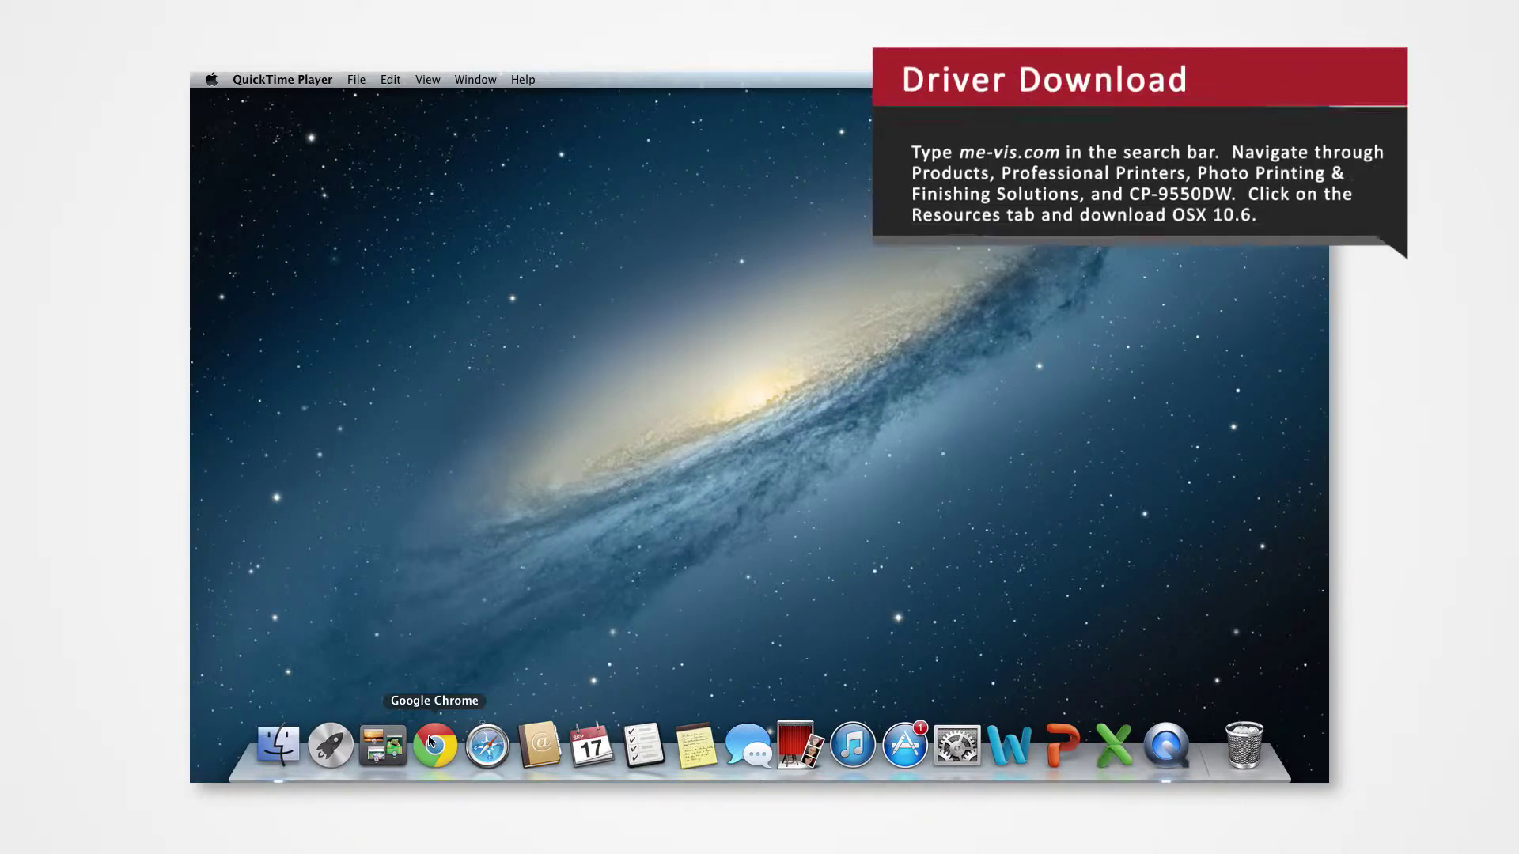
left_click(429, 741)
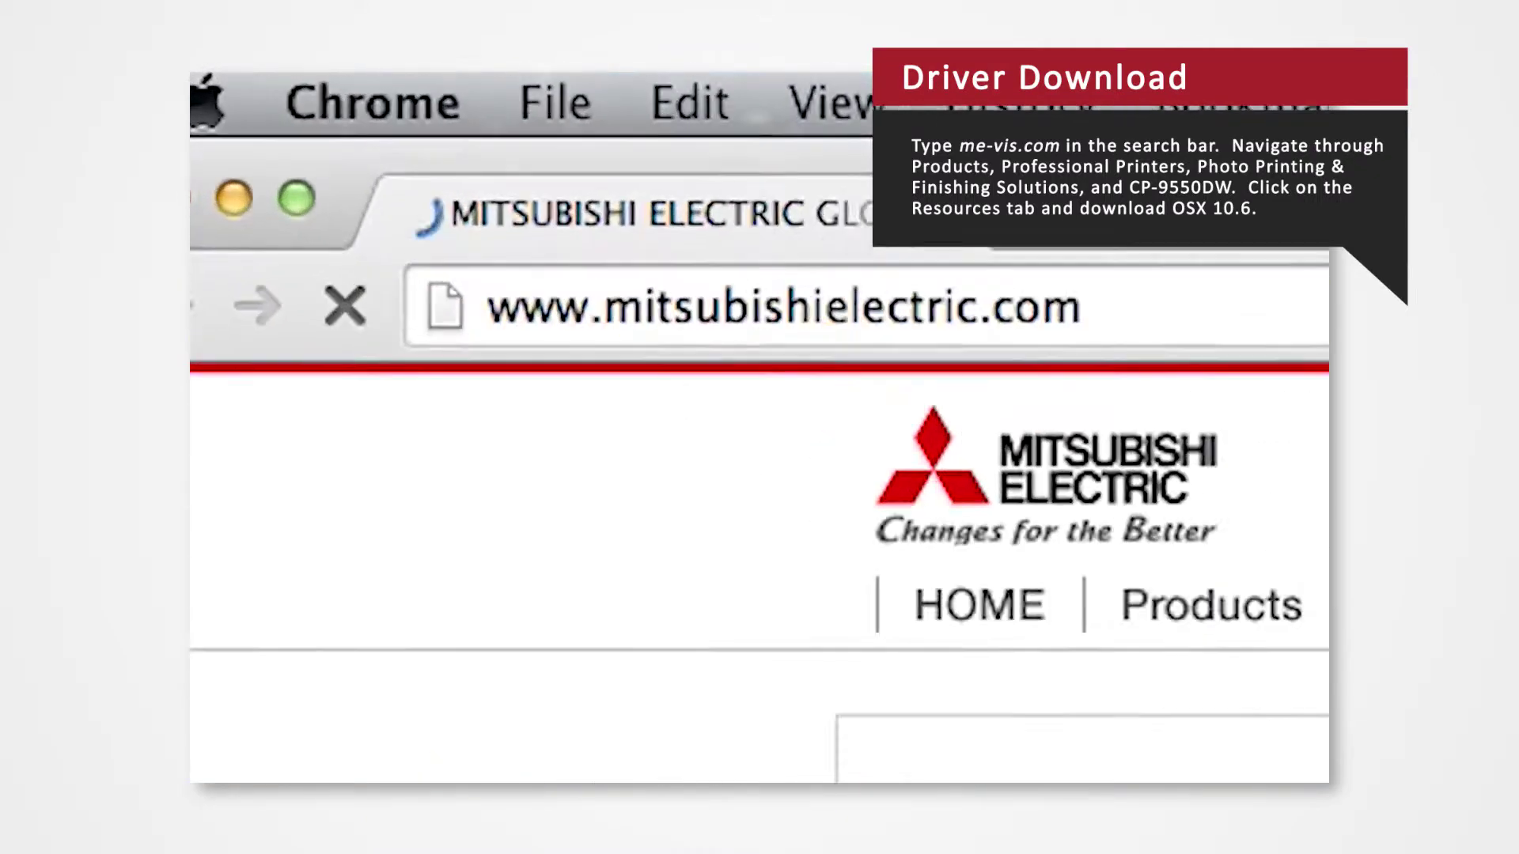
key("super+l")
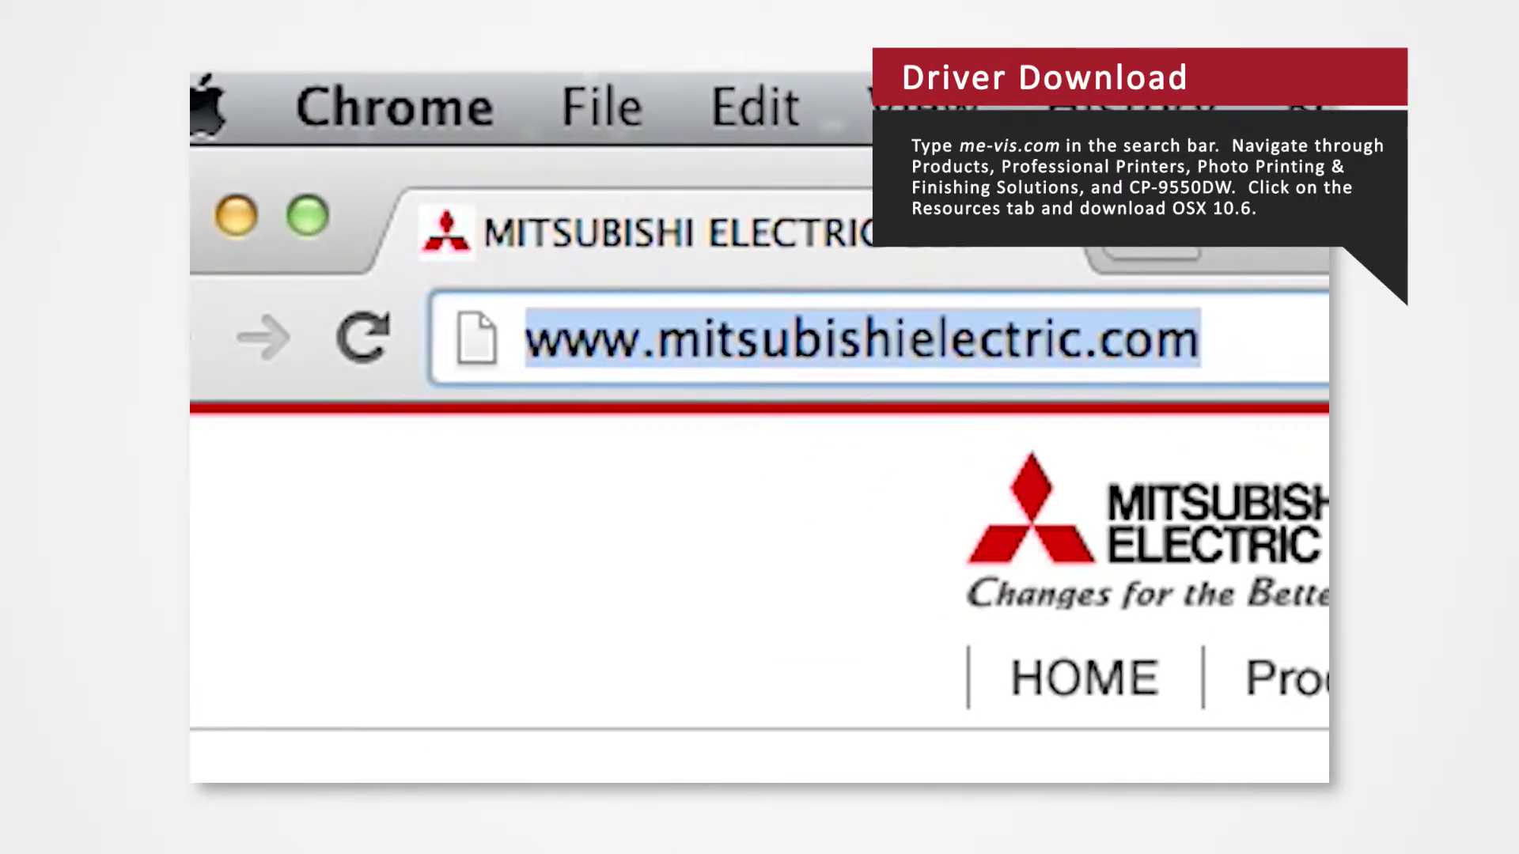
type("me-vis.com")
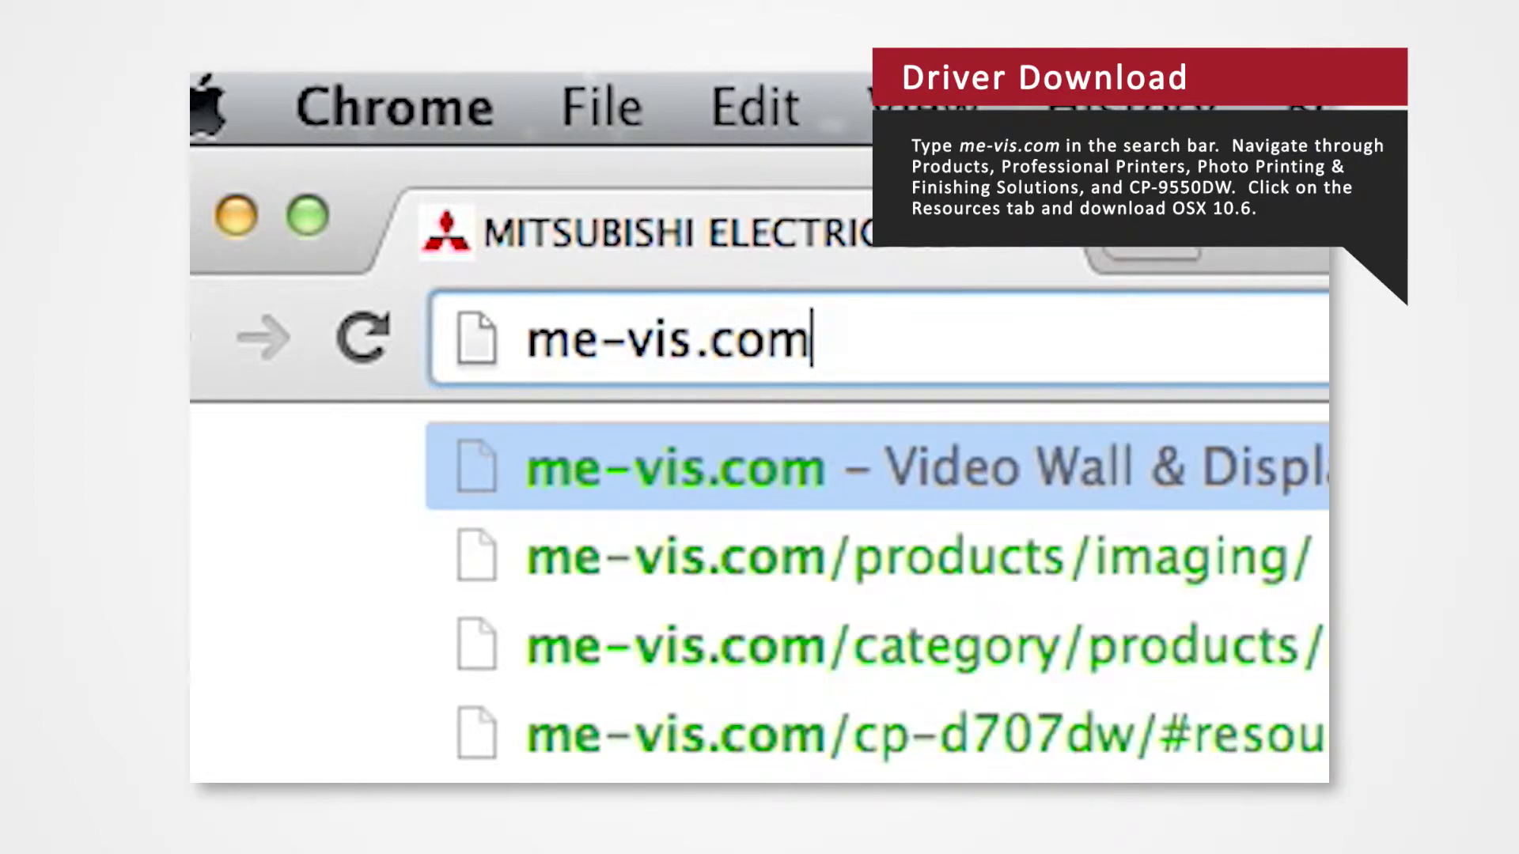
key("Return")
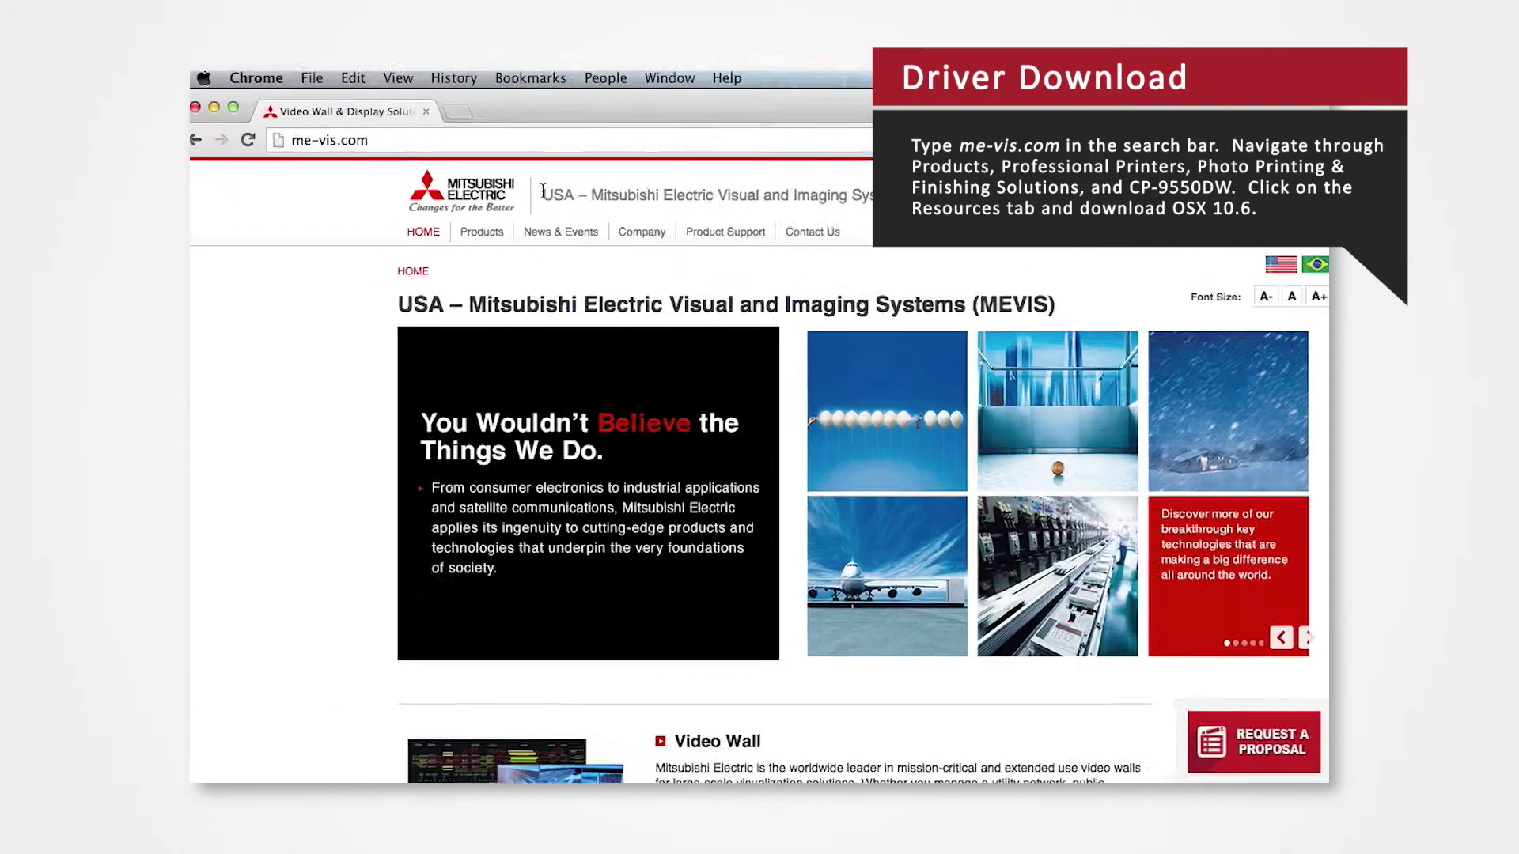
mouse_move(453, 209)
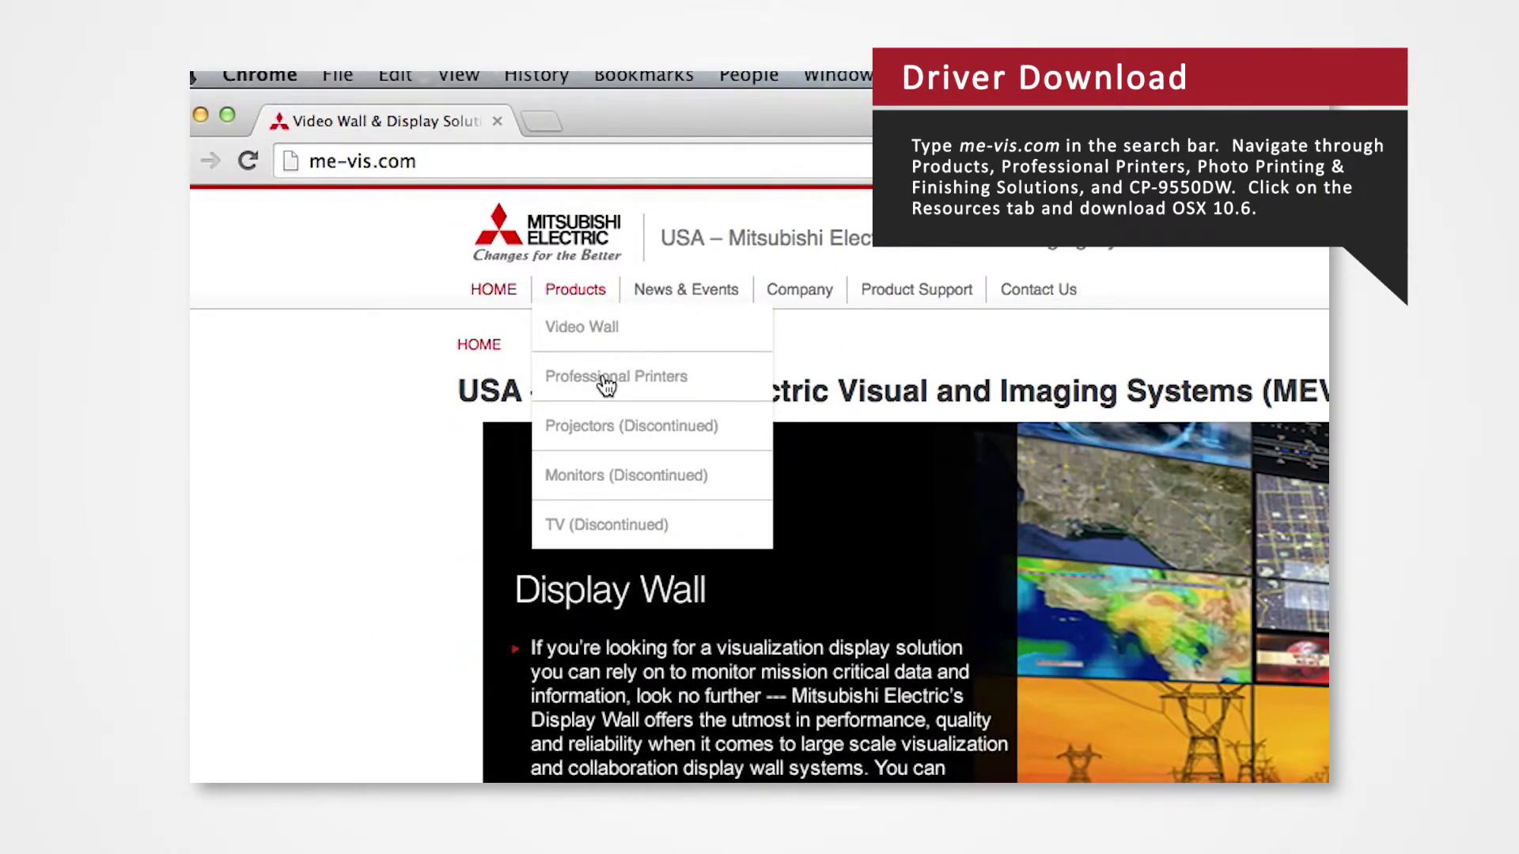
Go to Professional Printers and open the Photo Printing and Finishing Solutions model list.
left_click(606, 380)
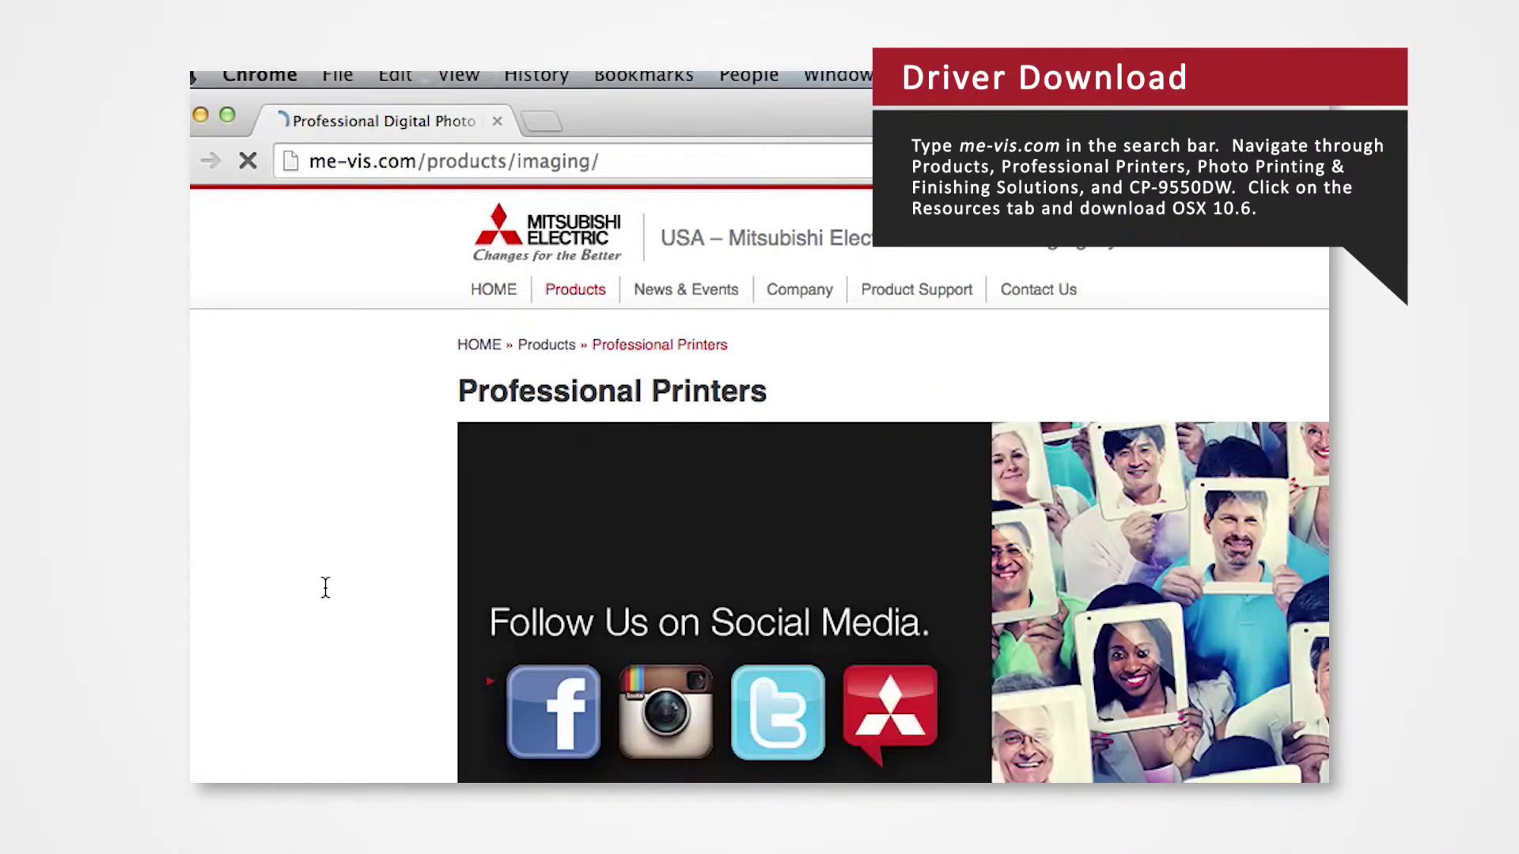
scroll(321, 462, "down", 10)
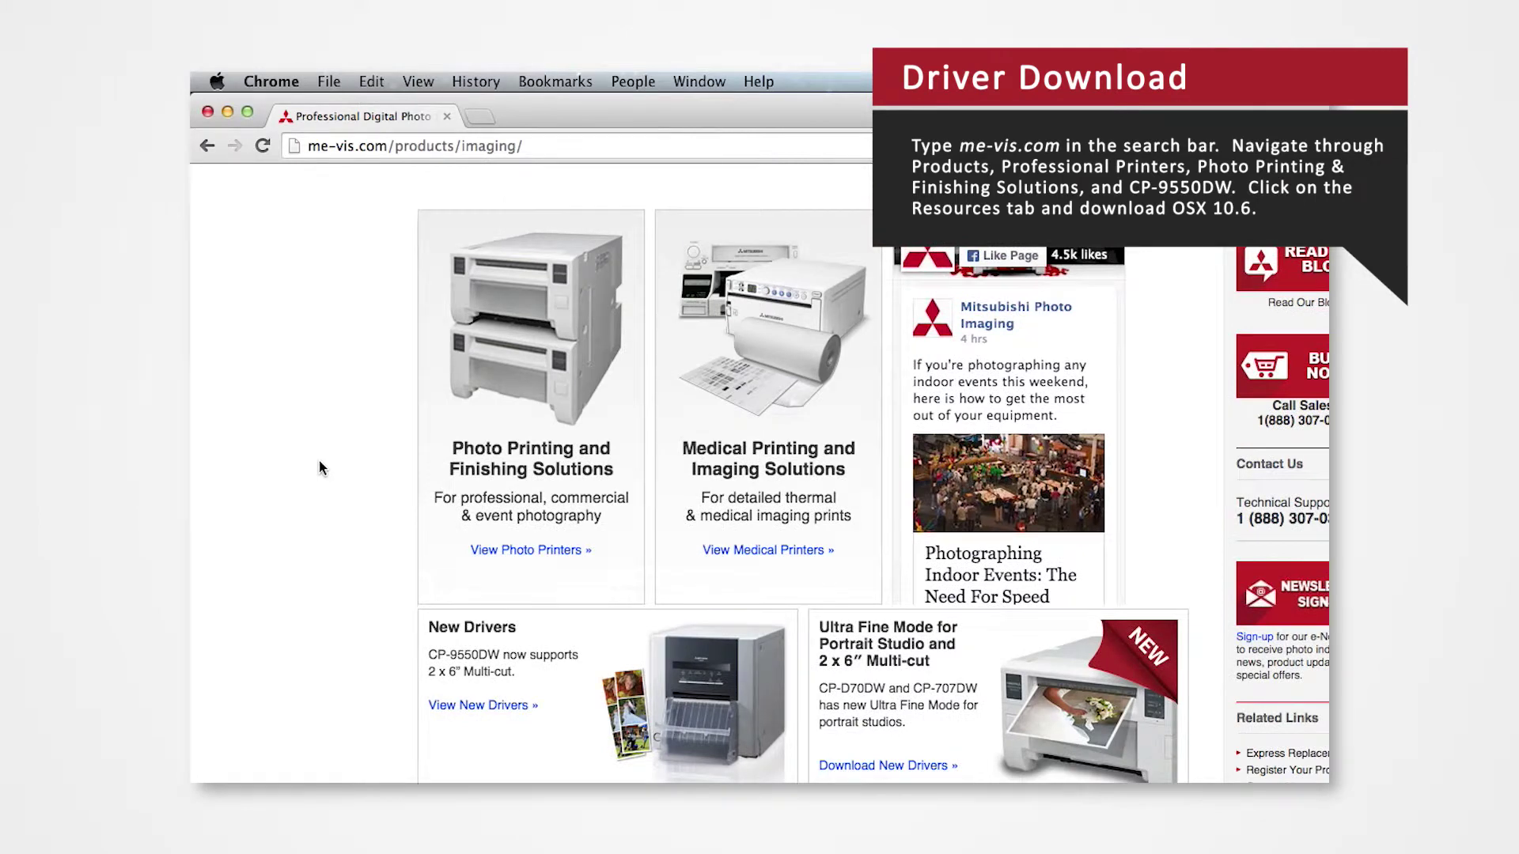
left_click(545, 385)
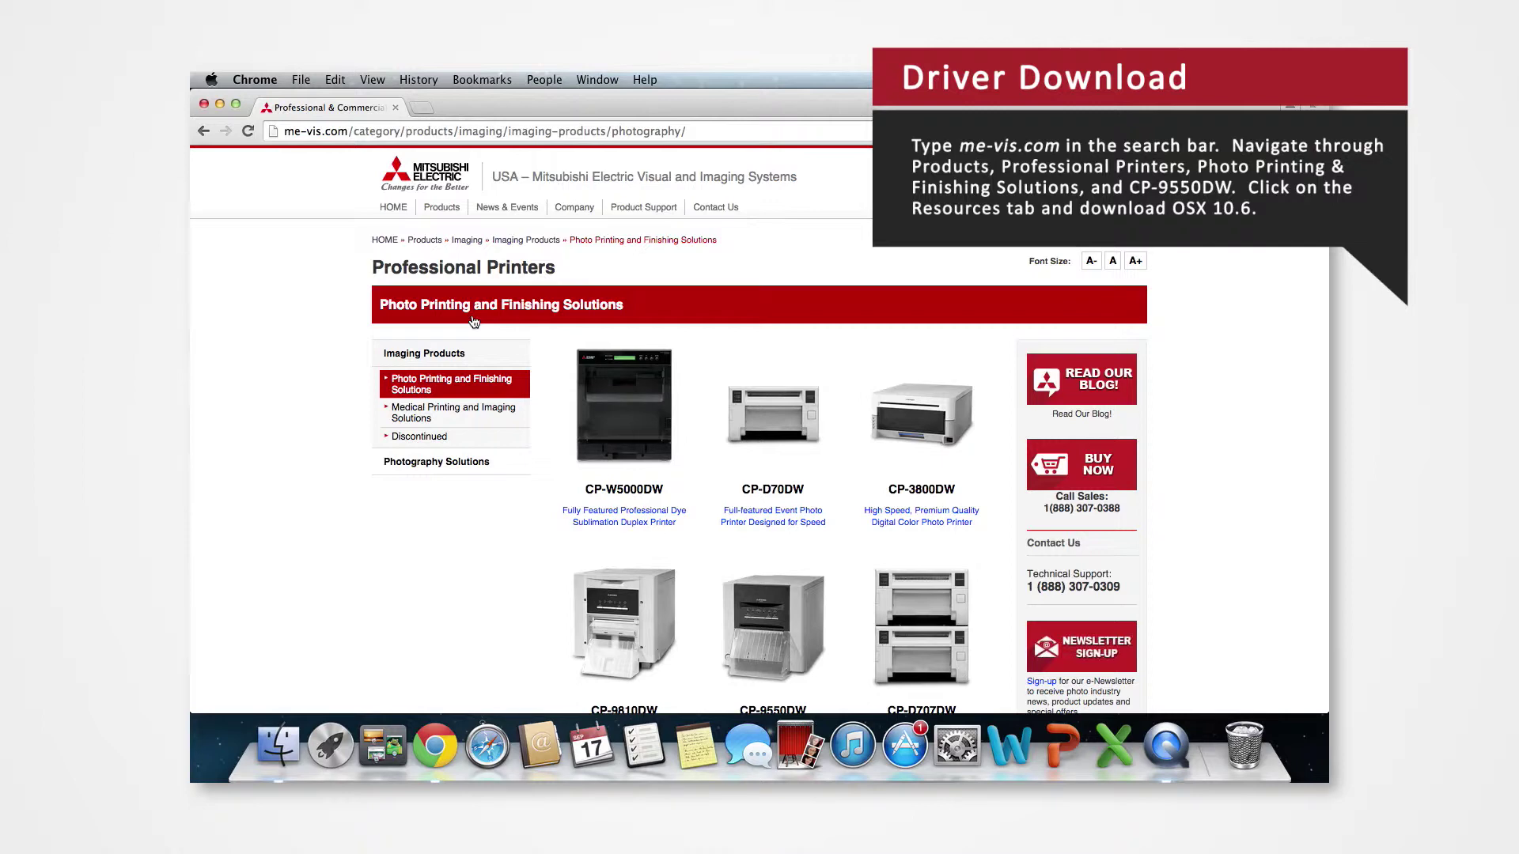
scroll(474, 321, "down", 5)
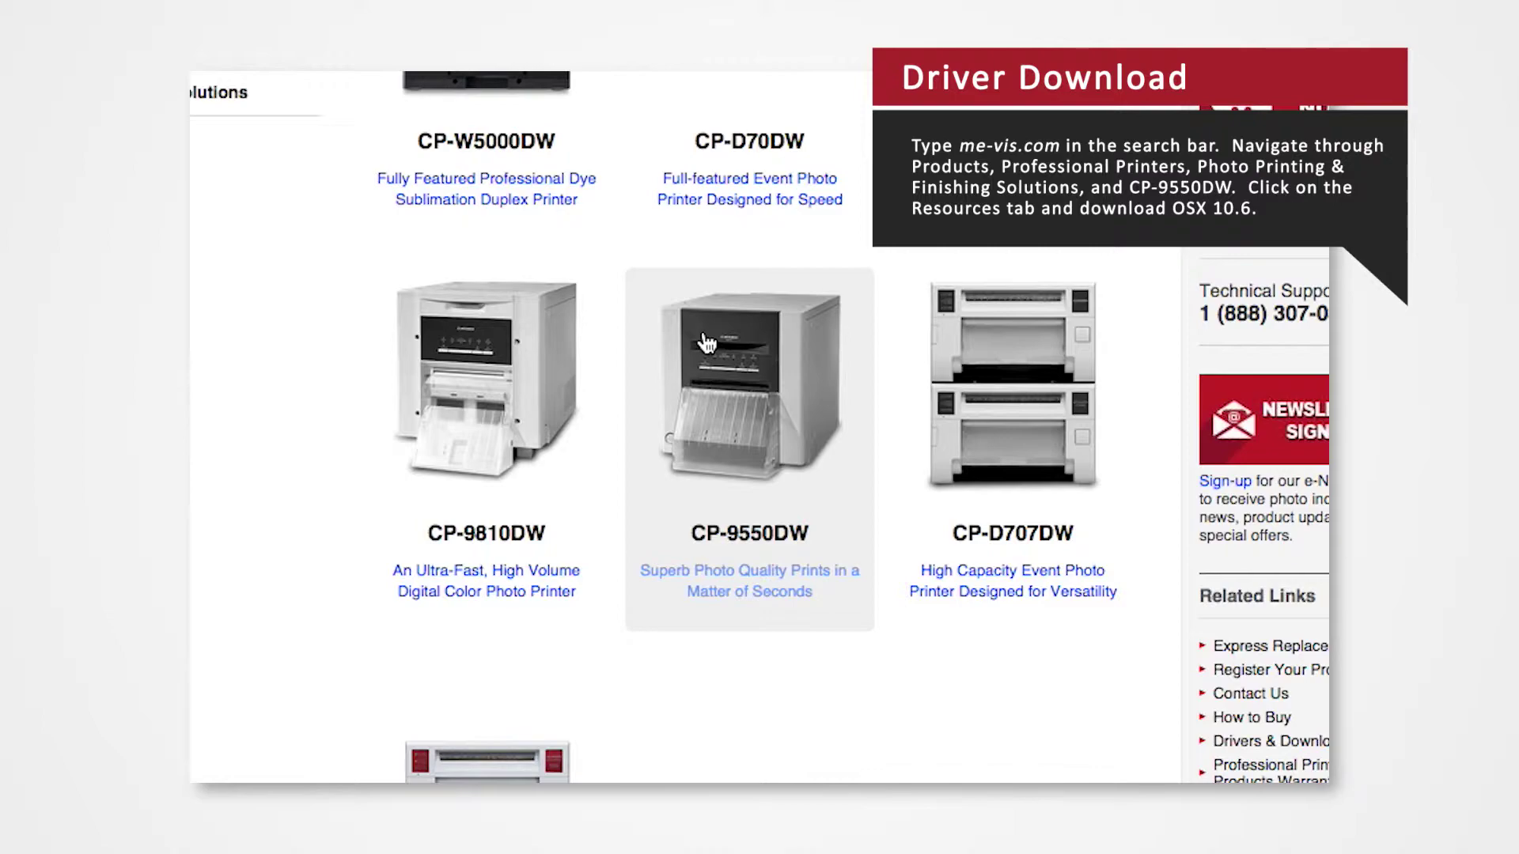
Open the CP-9550DW Resources tab and download the OS X 10.6 driver (9550D_Ver200.zip).
left_click(704, 341)
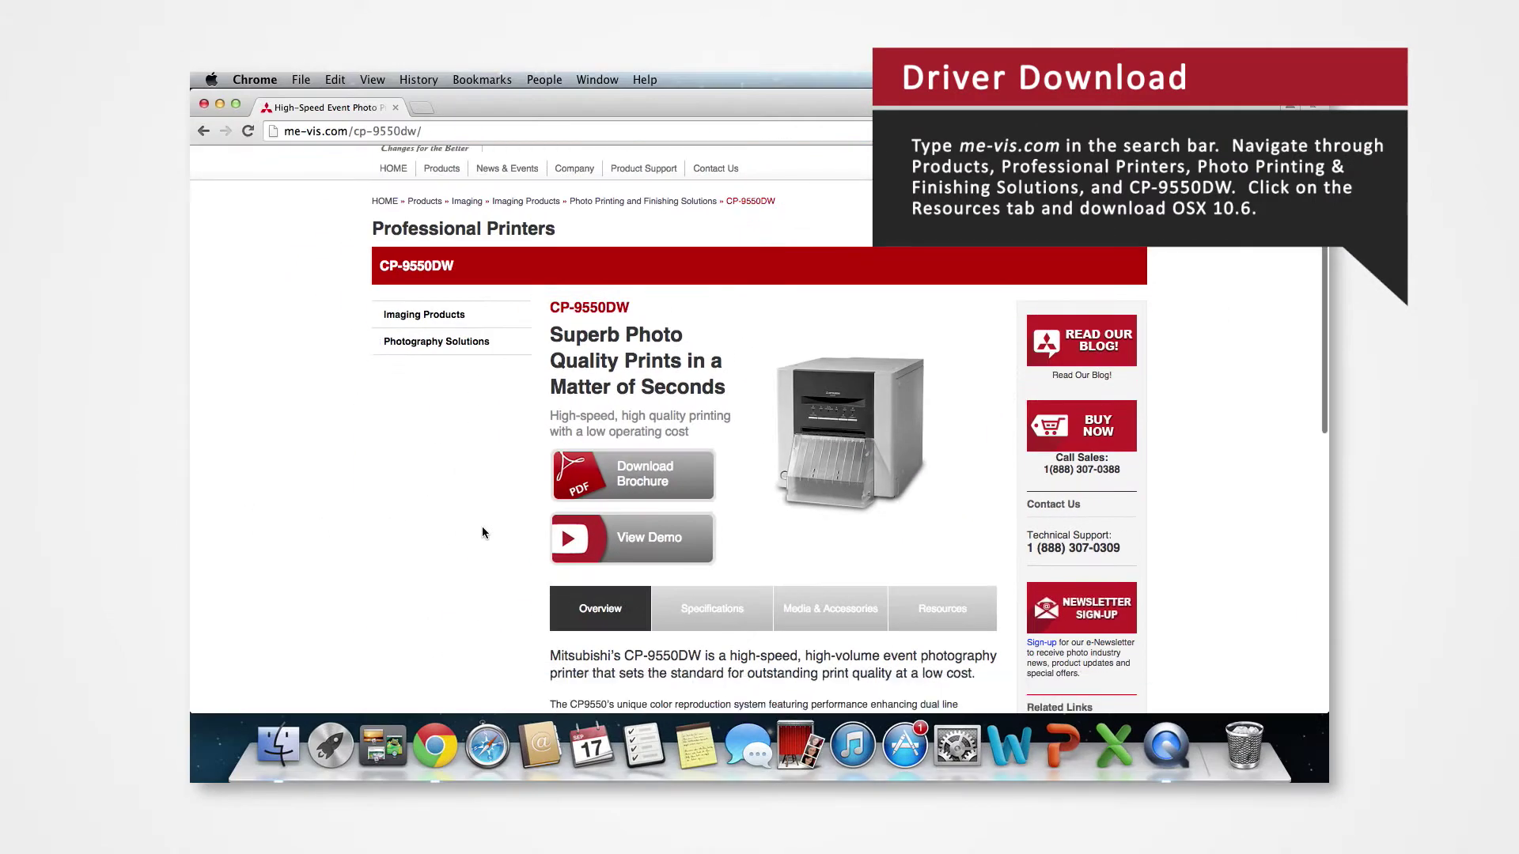
scroll(482, 532, "down", 10)
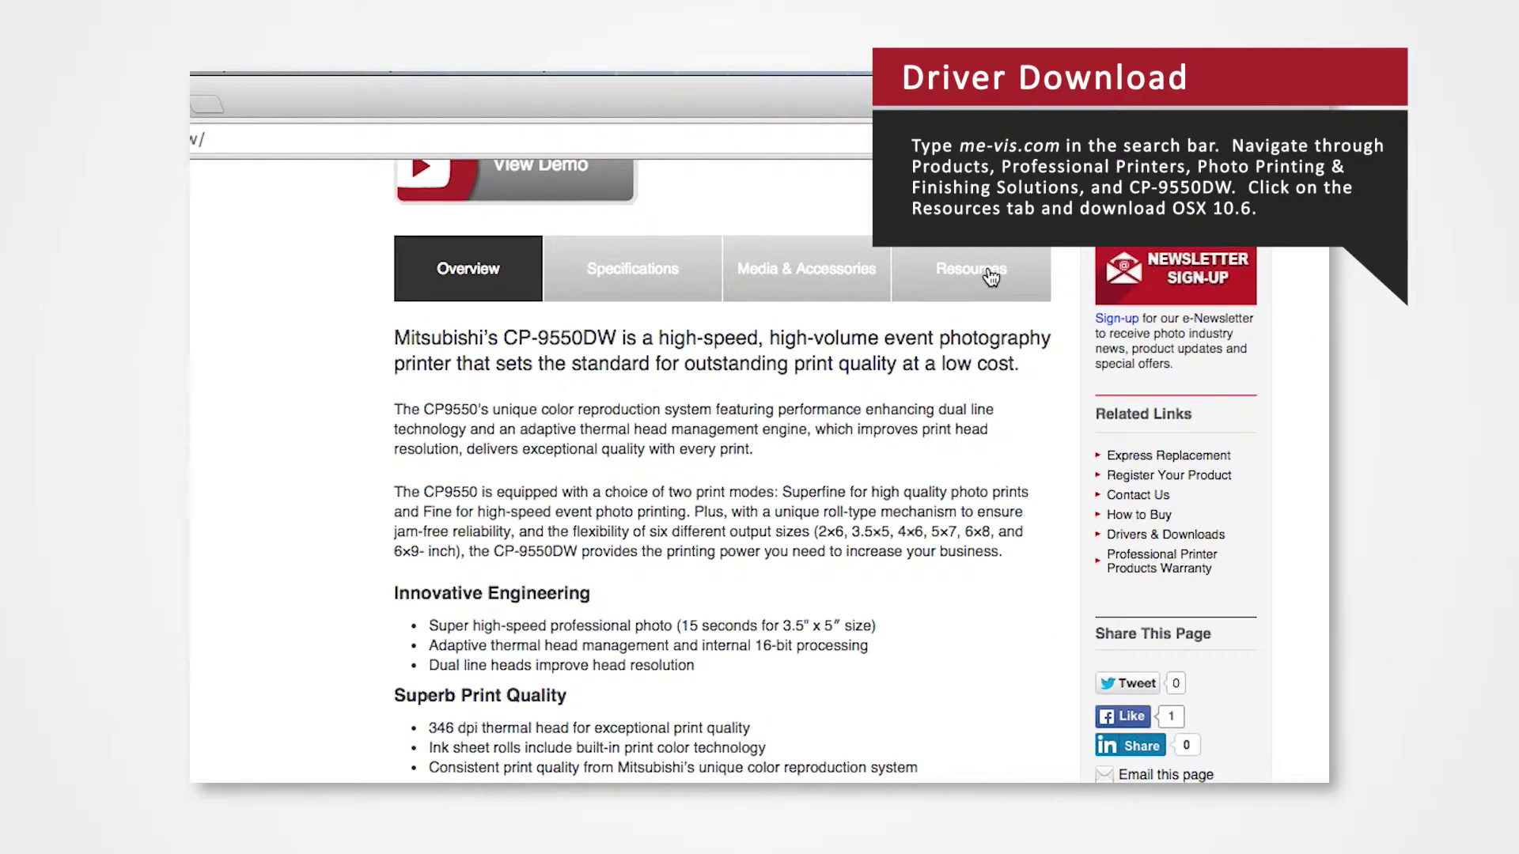
left_click(990, 278)
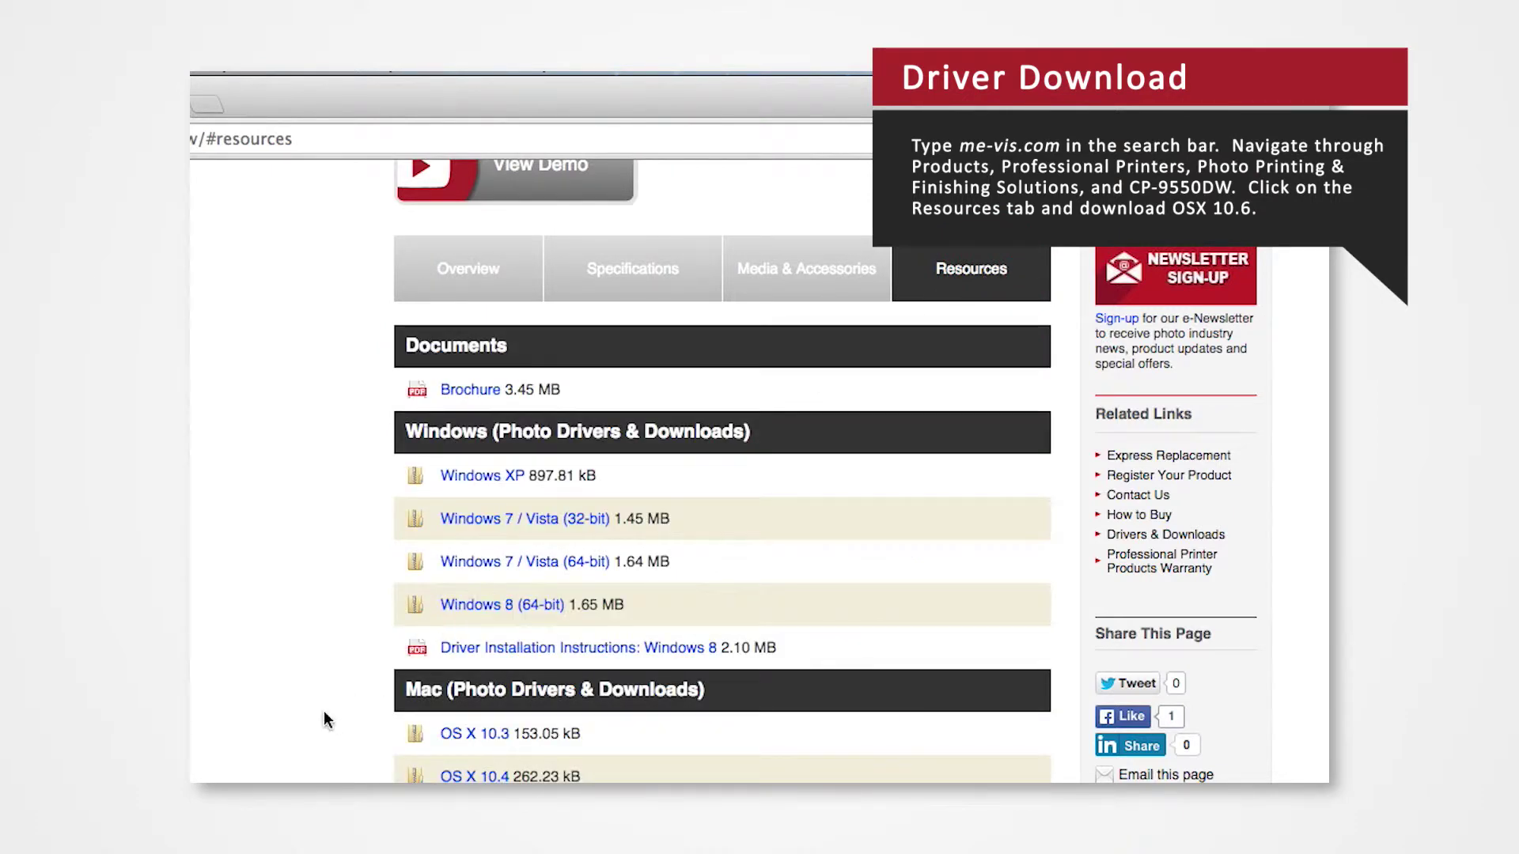
scroll(316, 633, "down", 5)
scroll(310, 530, "down", 6)
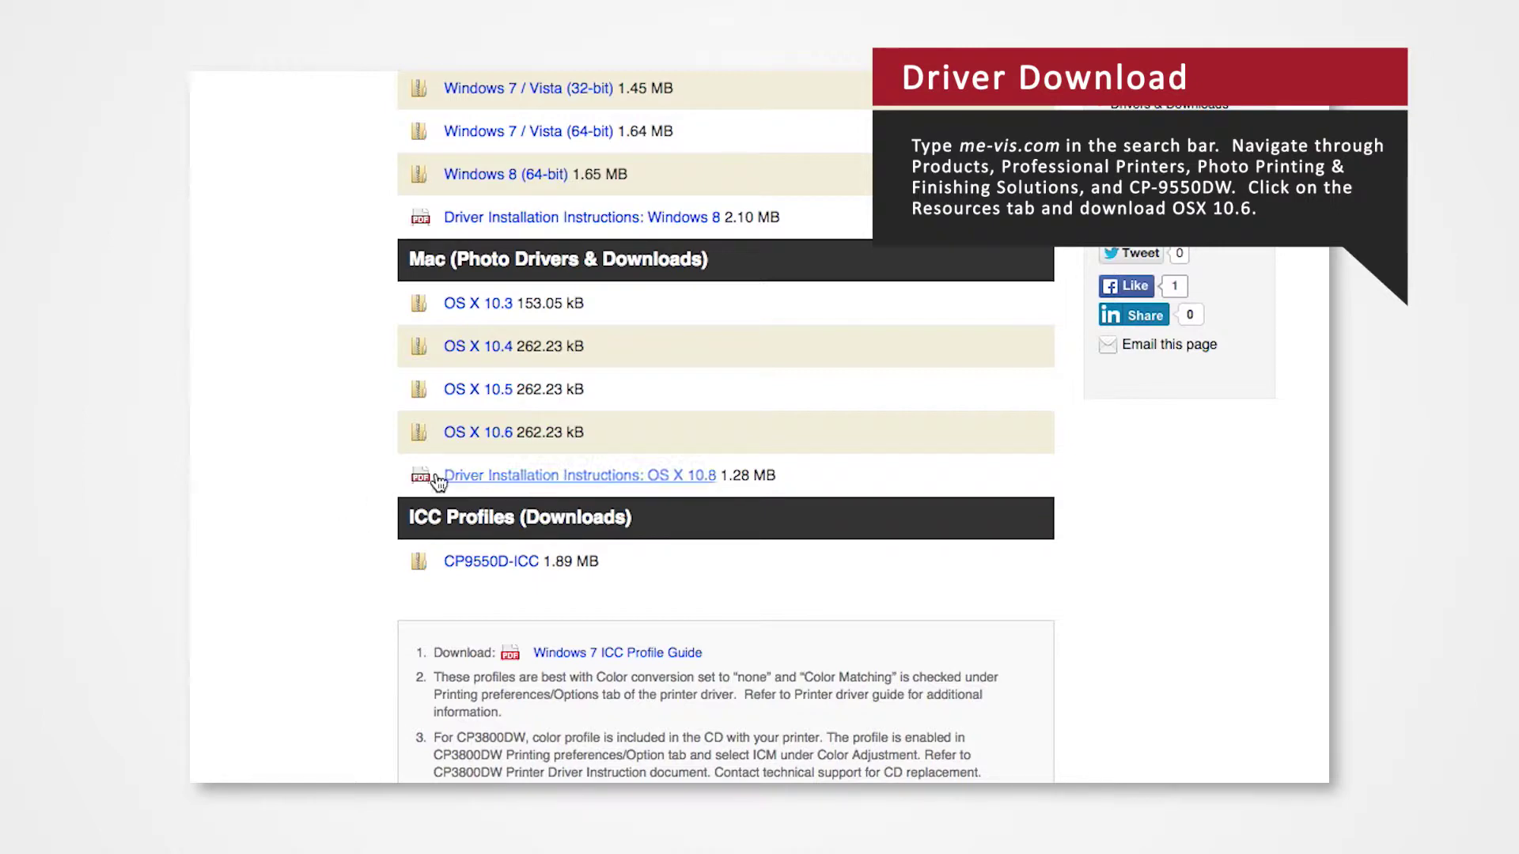
left_click(474, 448)
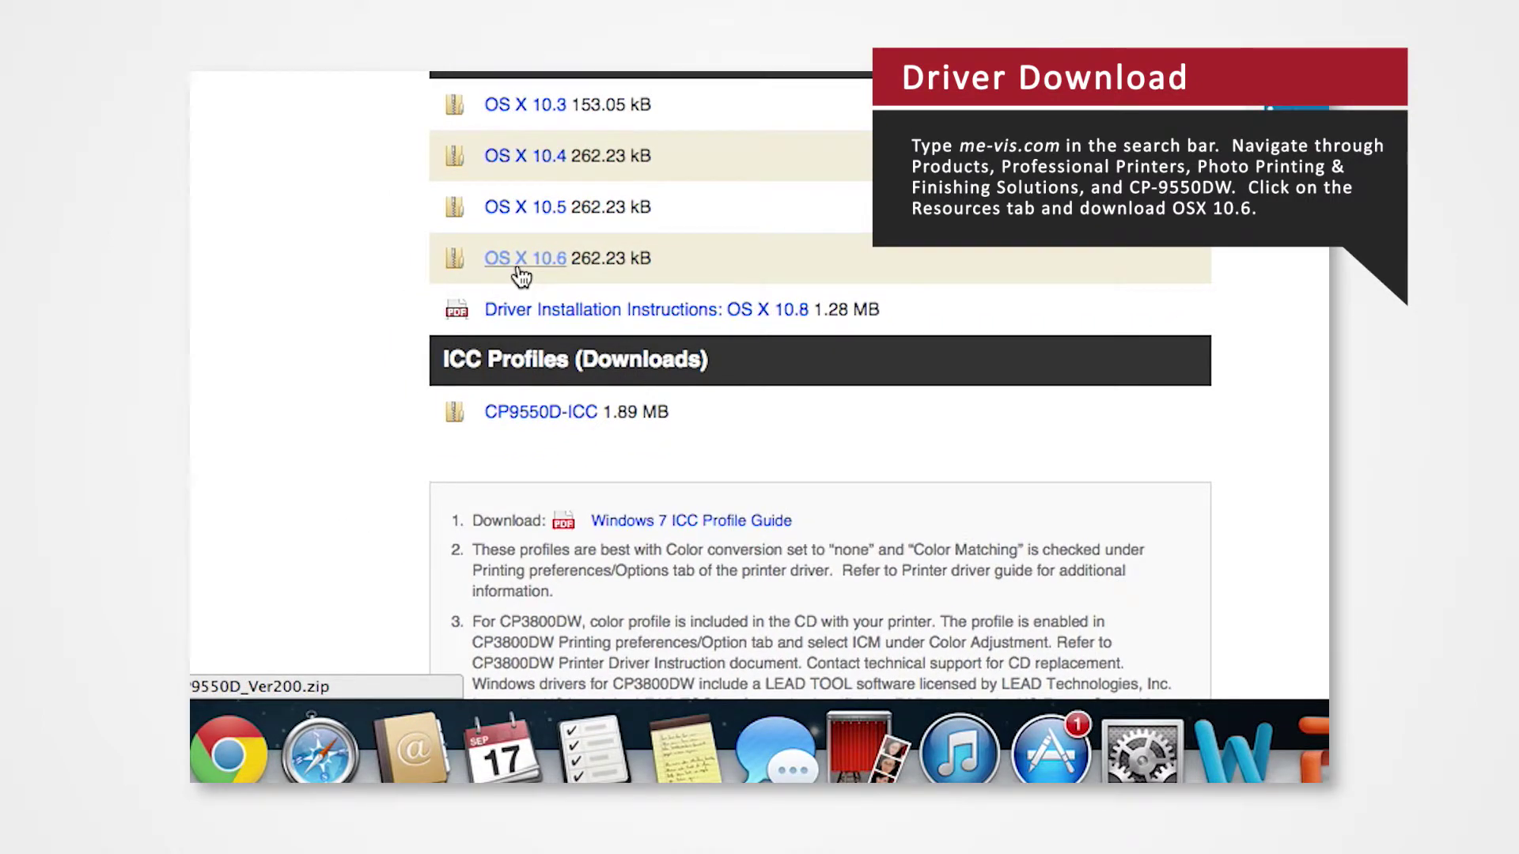
Save the OS X 10.6 driver link to the Desktop as Mac_CP9550D_Ver200.zip and hide Chrome.
right_click(518, 266)
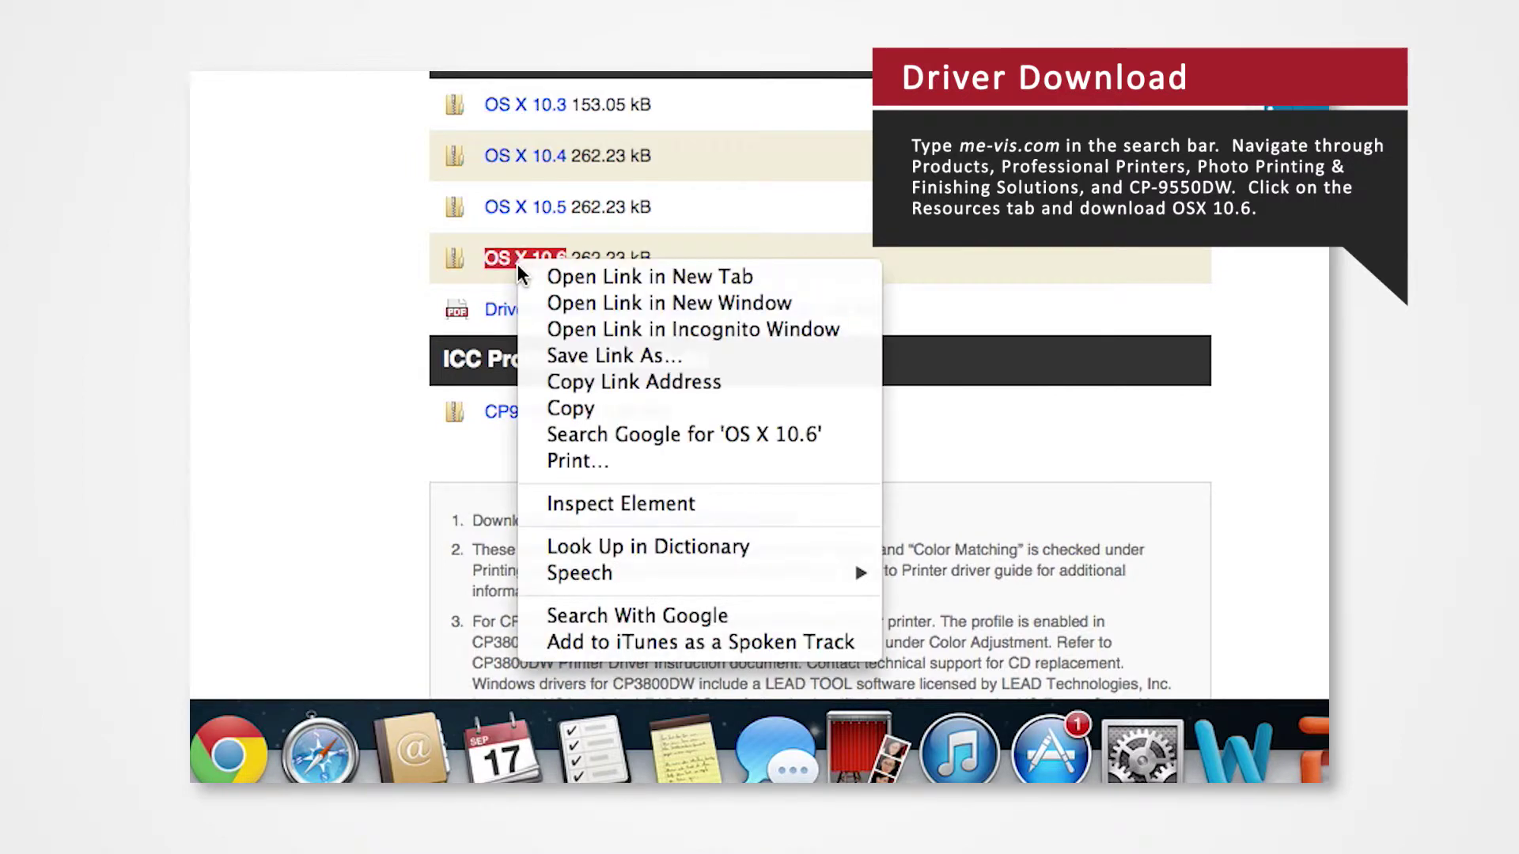
left_click(568, 361)
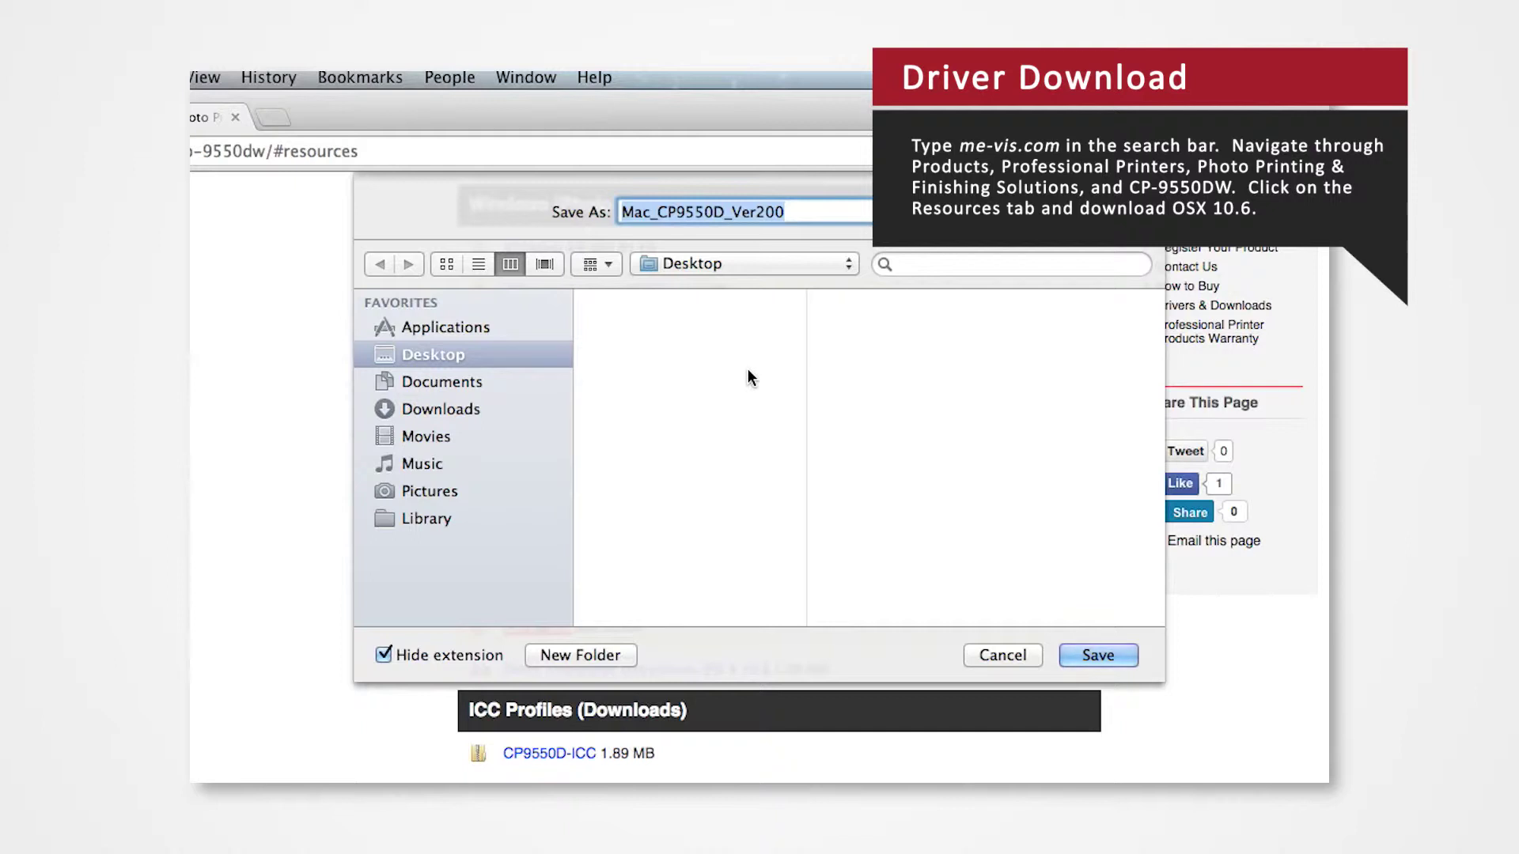
left_click(1097, 657)
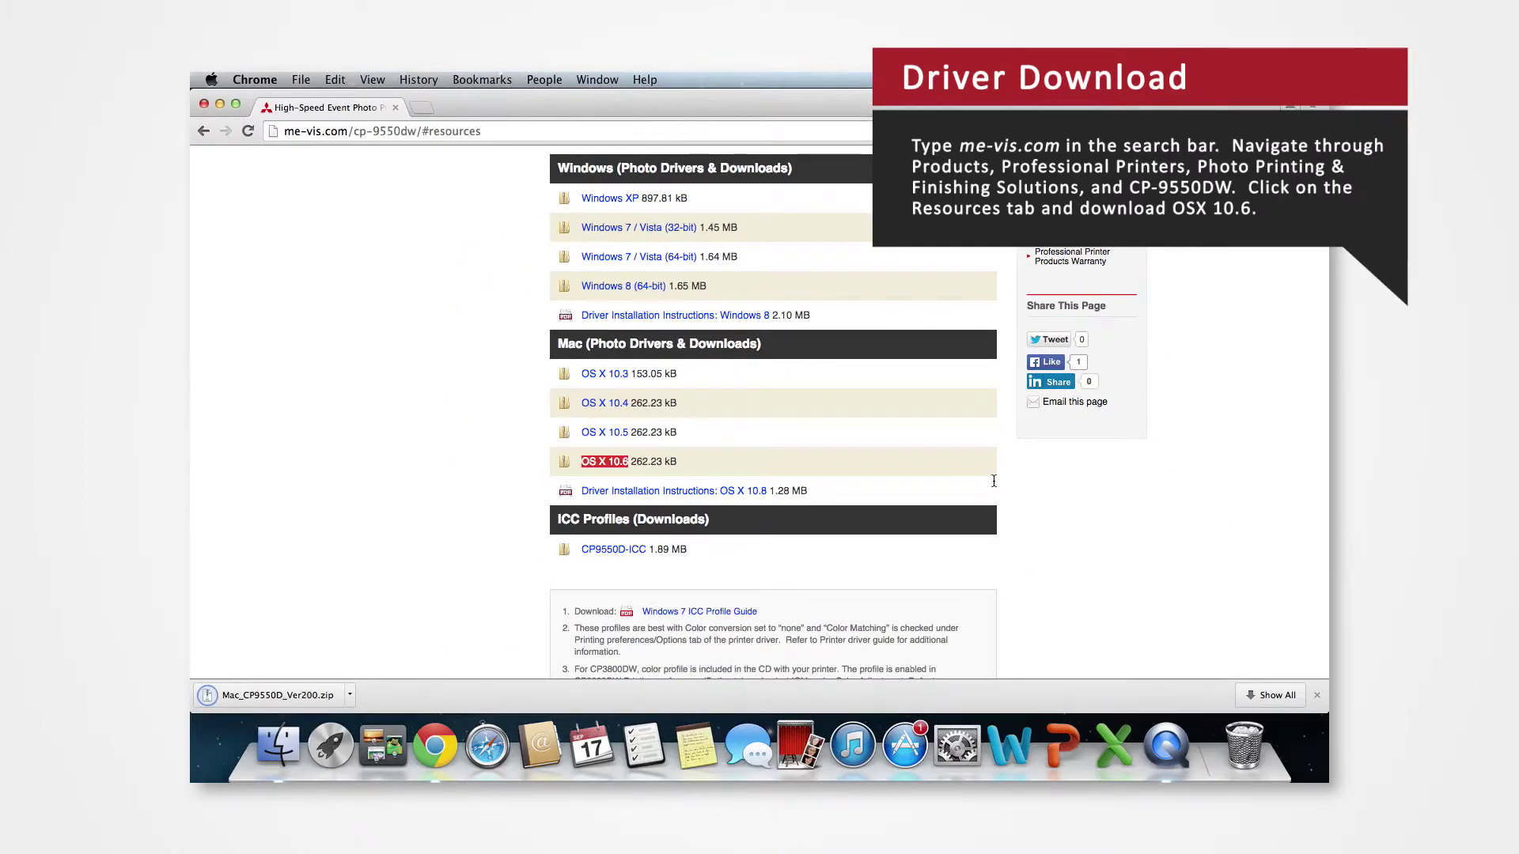
left_click(220, 104)
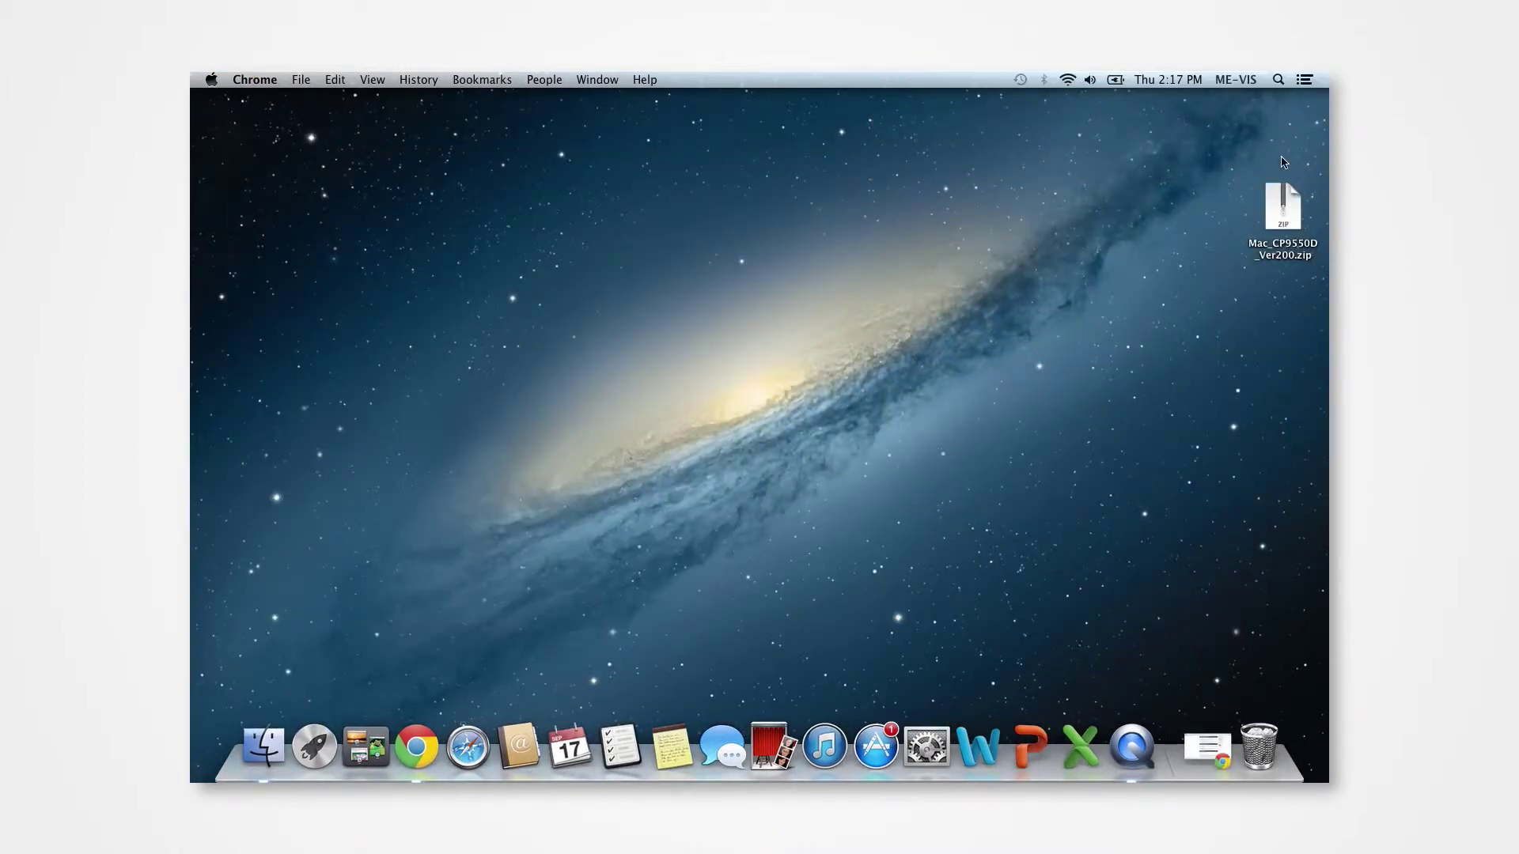
Move the driver zip to the desktop centre and open the extracted Mac_CP9550D_Ver200 folder.
left_click_drag(1283, 202, 744, 372)
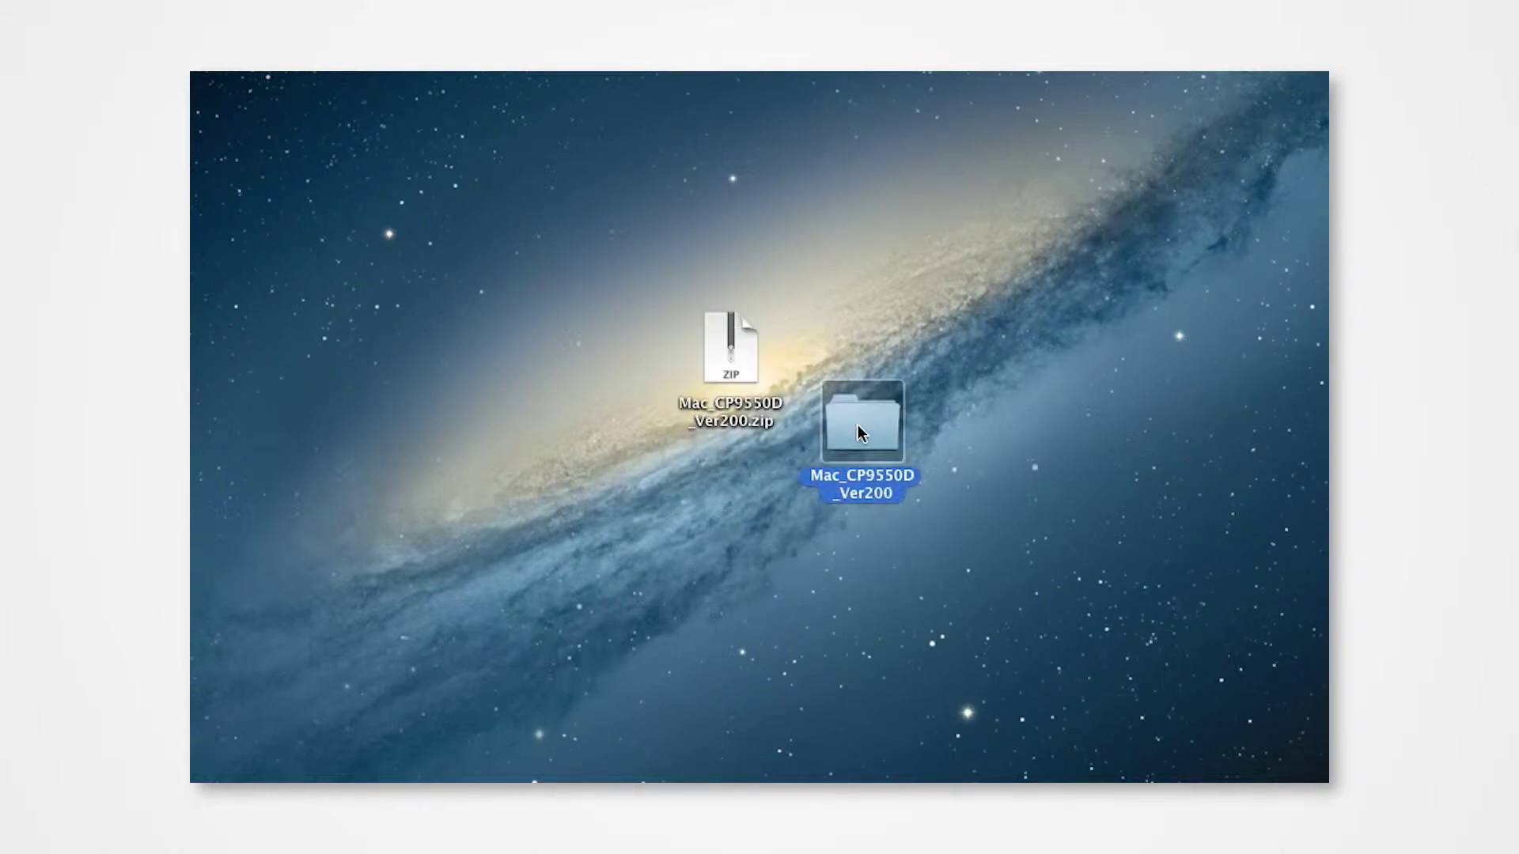
double_click(859, 427)
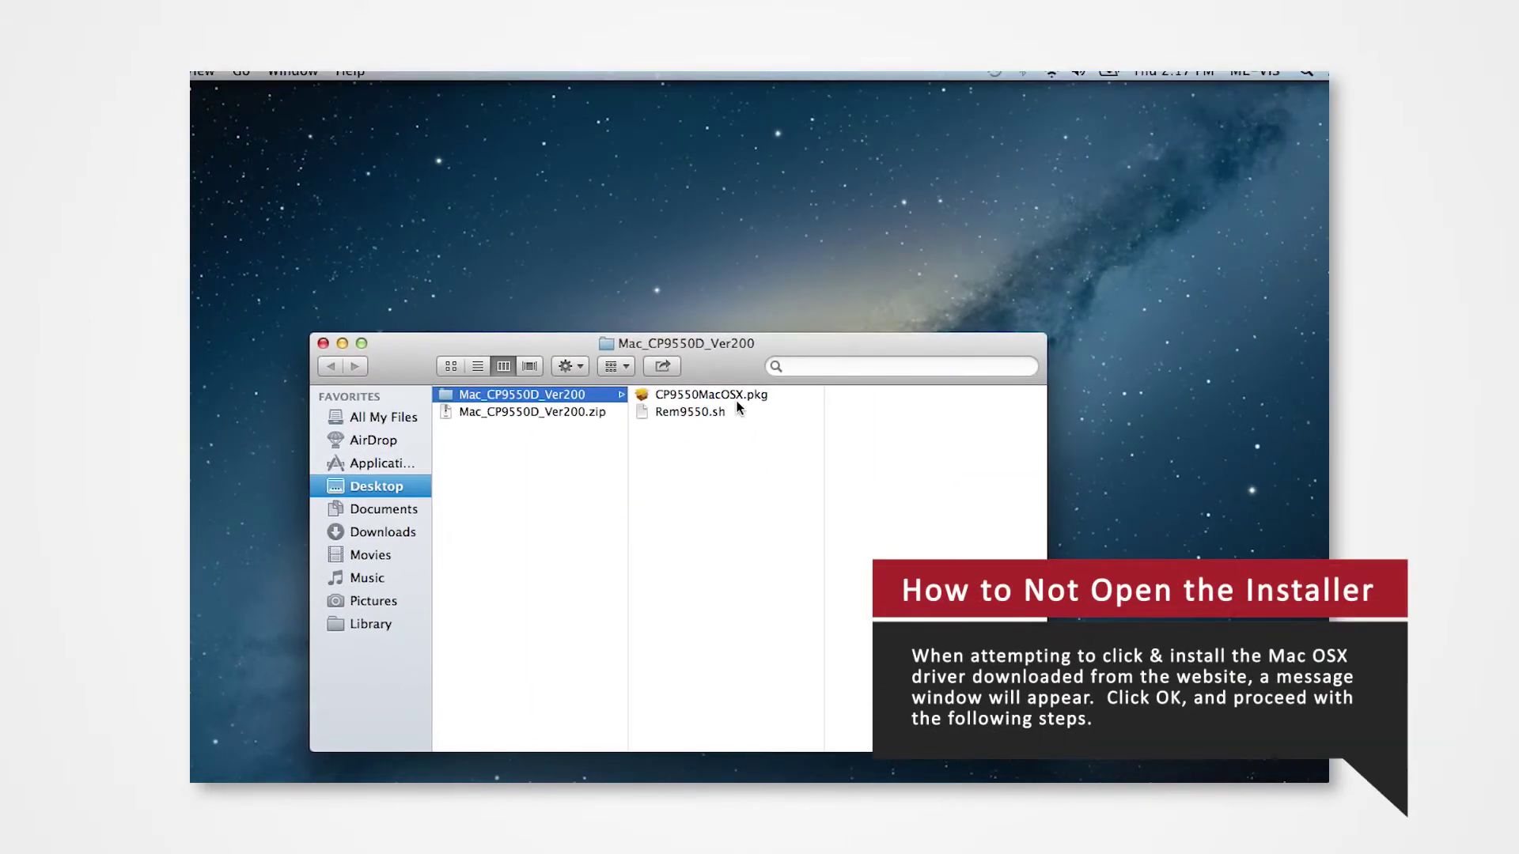
left_click(831, 310)
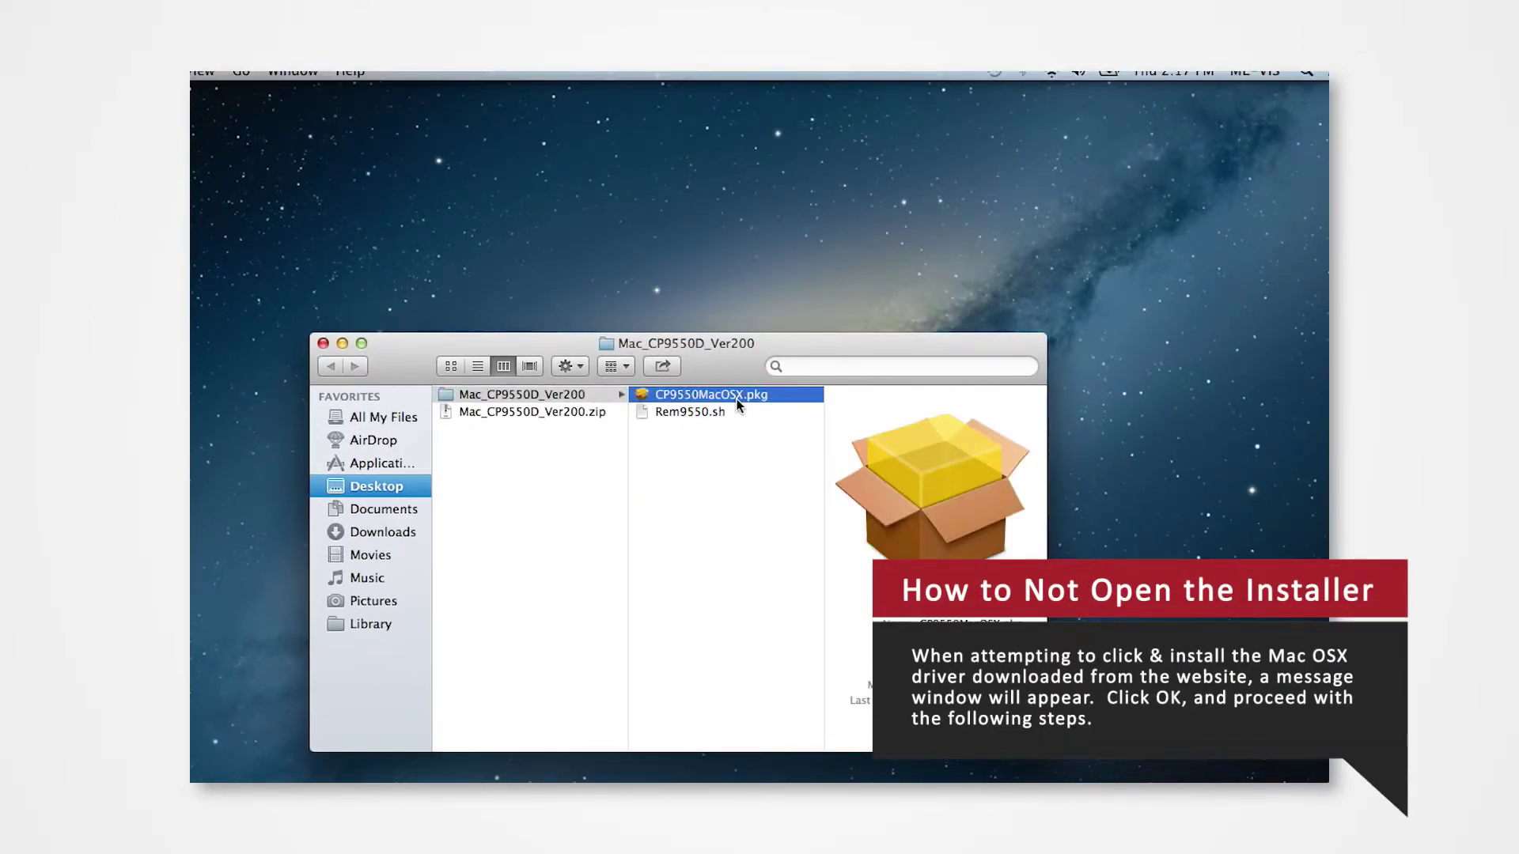
double_click(737, 399)
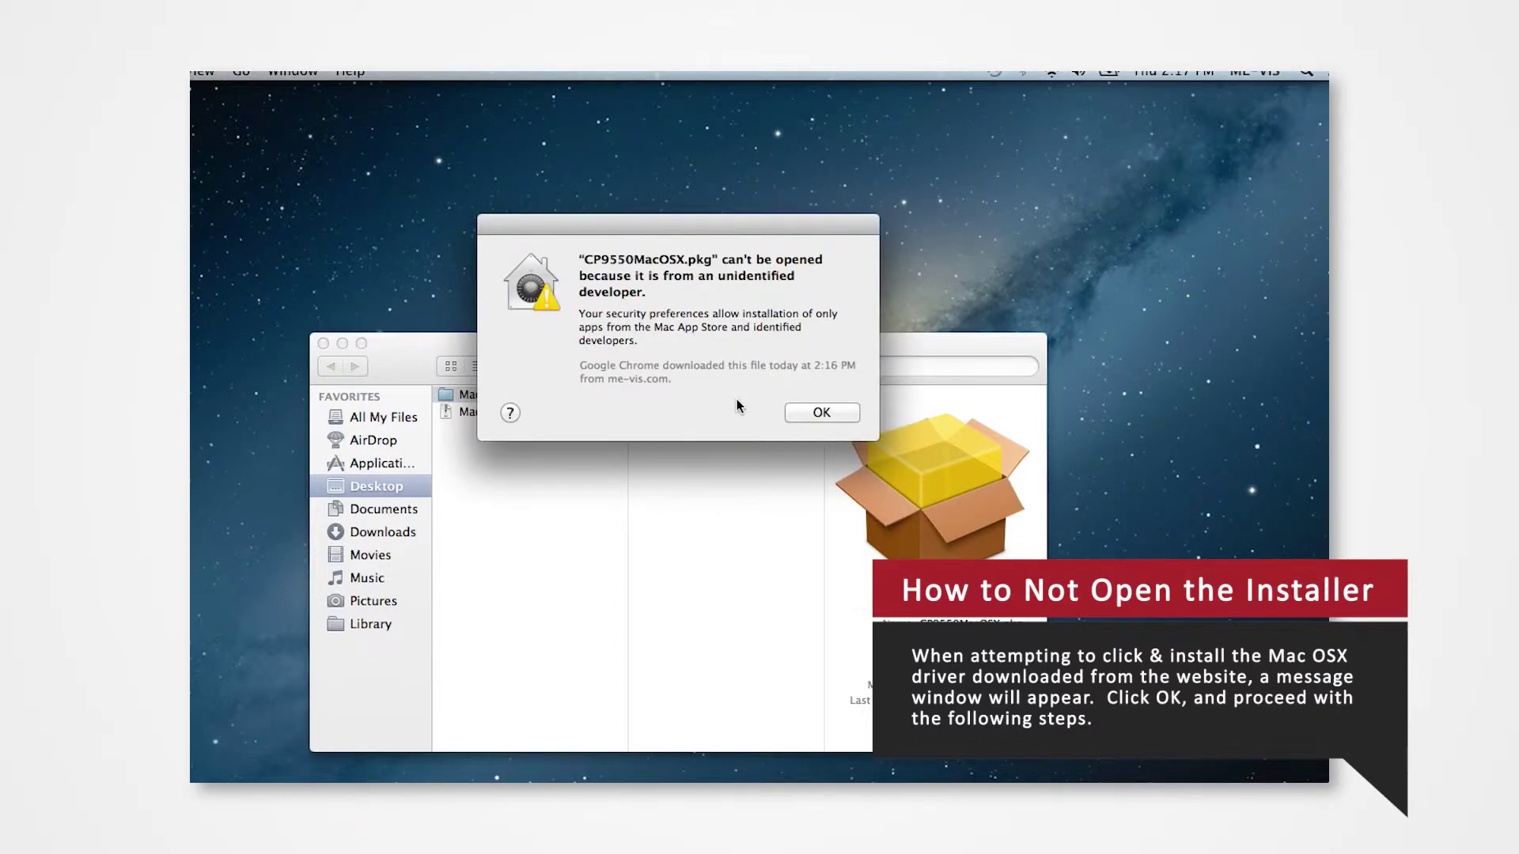
left_click(812, 410)
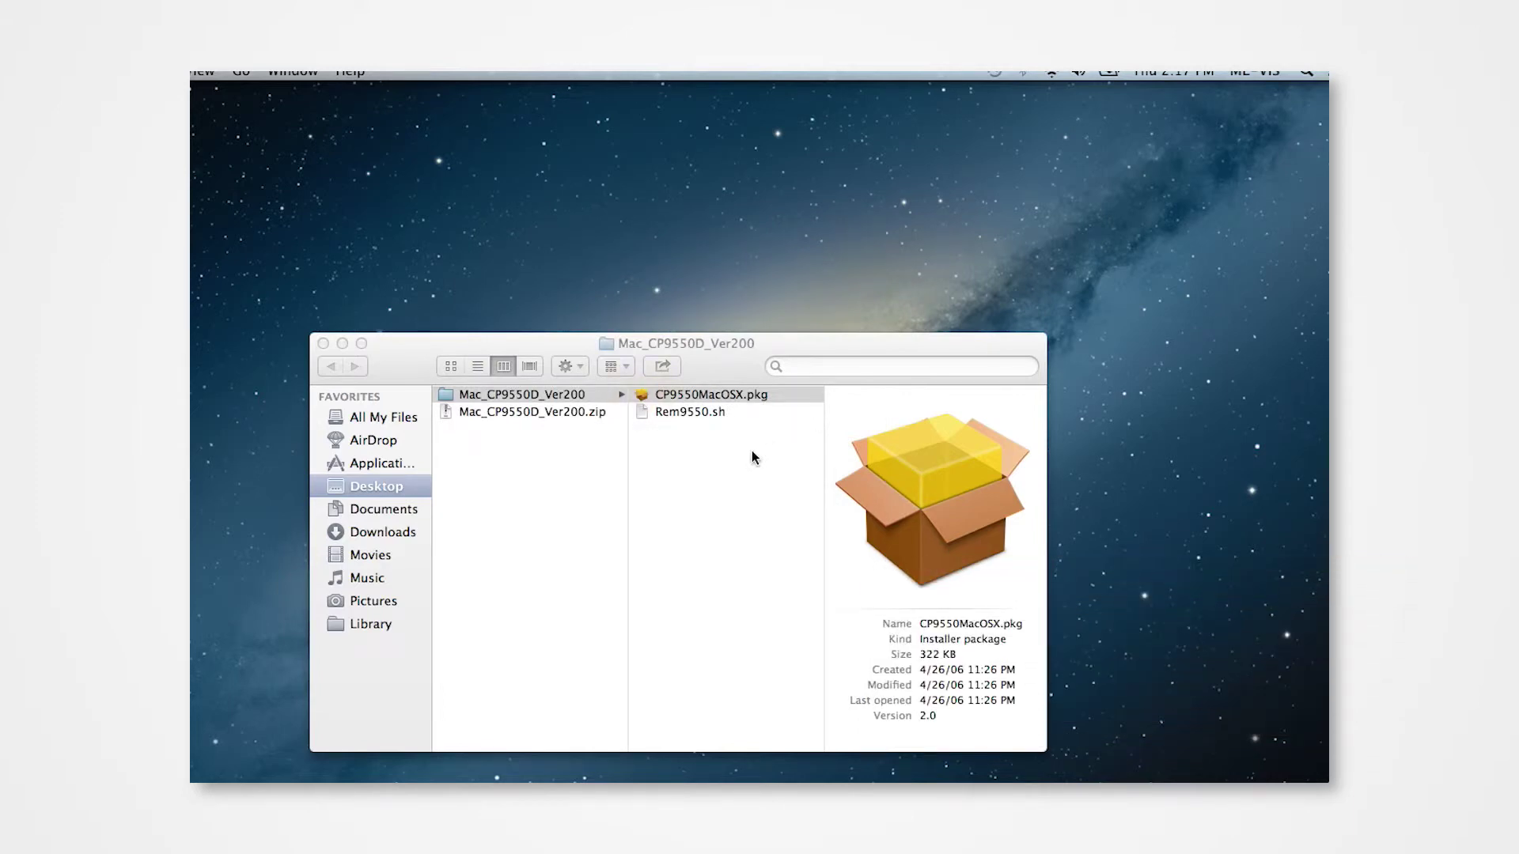
right_click(707, 393)
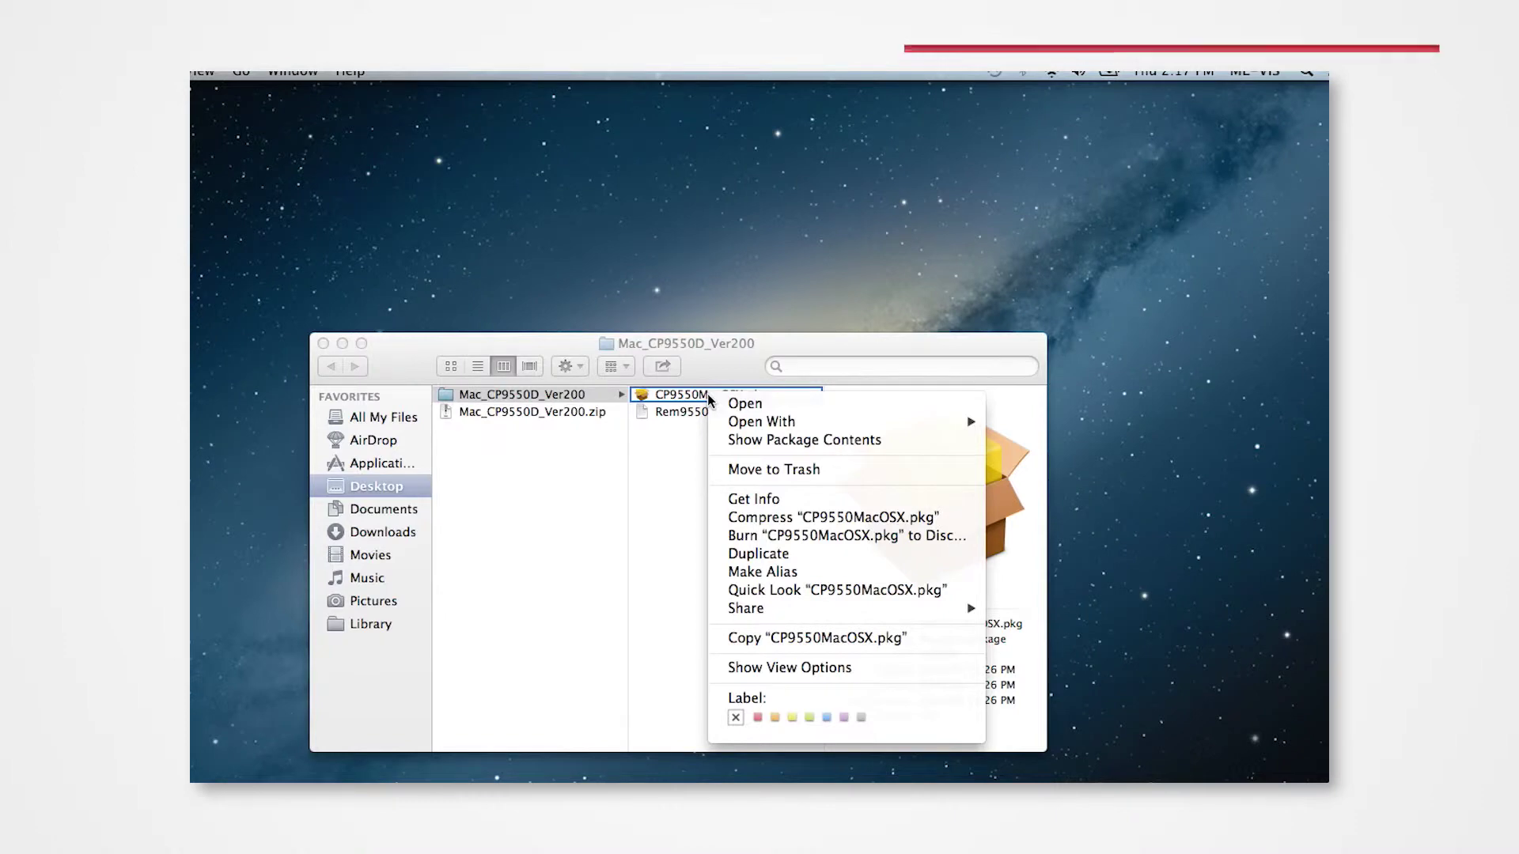
Open CP9550MacOSX.pkg from its context menu, overriding the unidentified-developer warning.
left_click(726, 404)
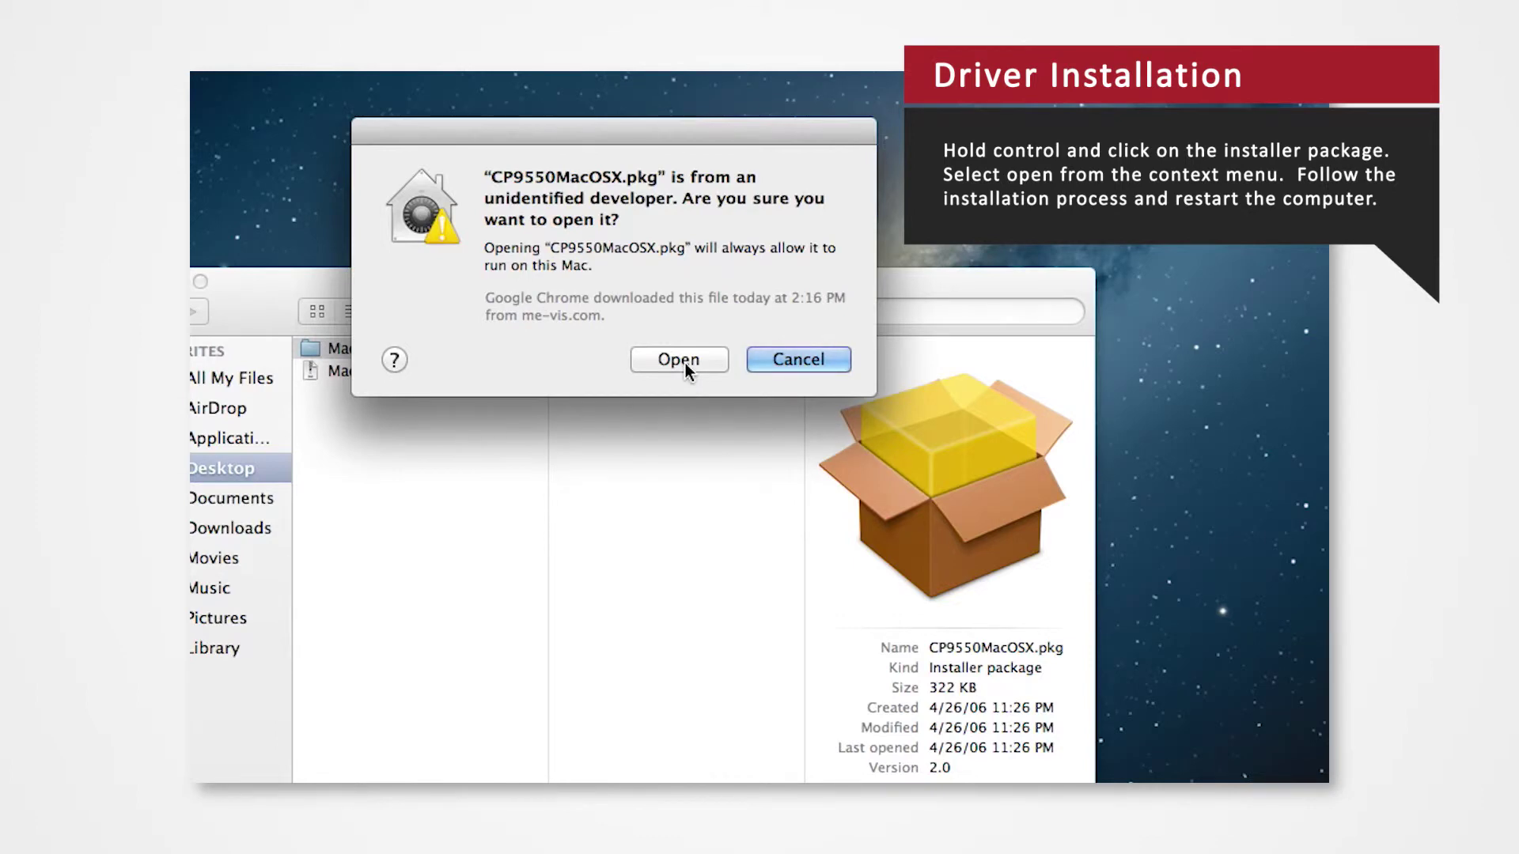
left_click(679, 359)
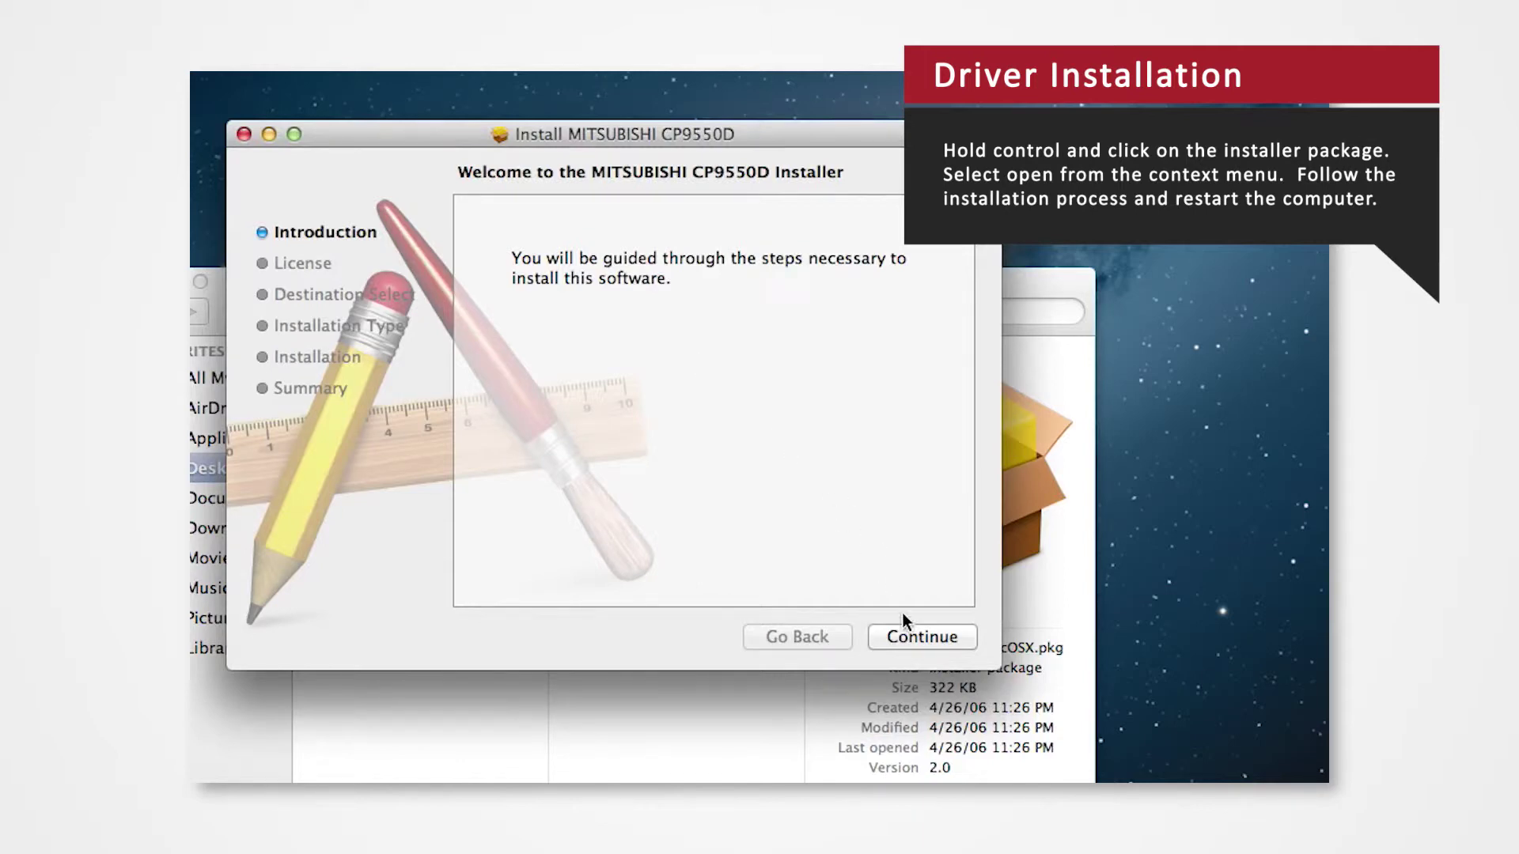
Agree to the license and install the CP9550D driver on Macintosh HD using the admin password.
left_click(915, 630)
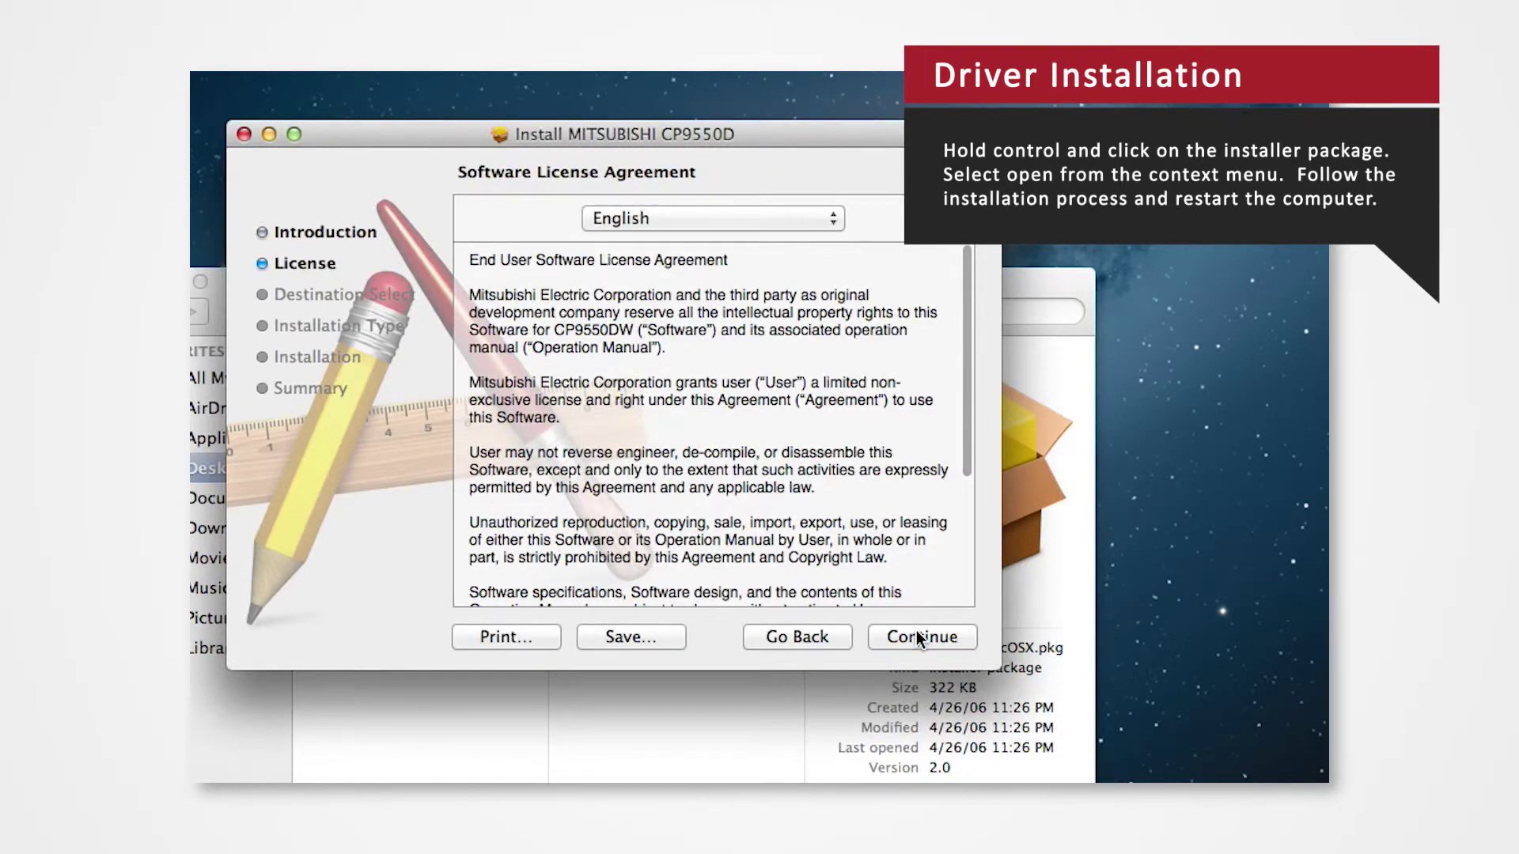
left_click(916, 630)
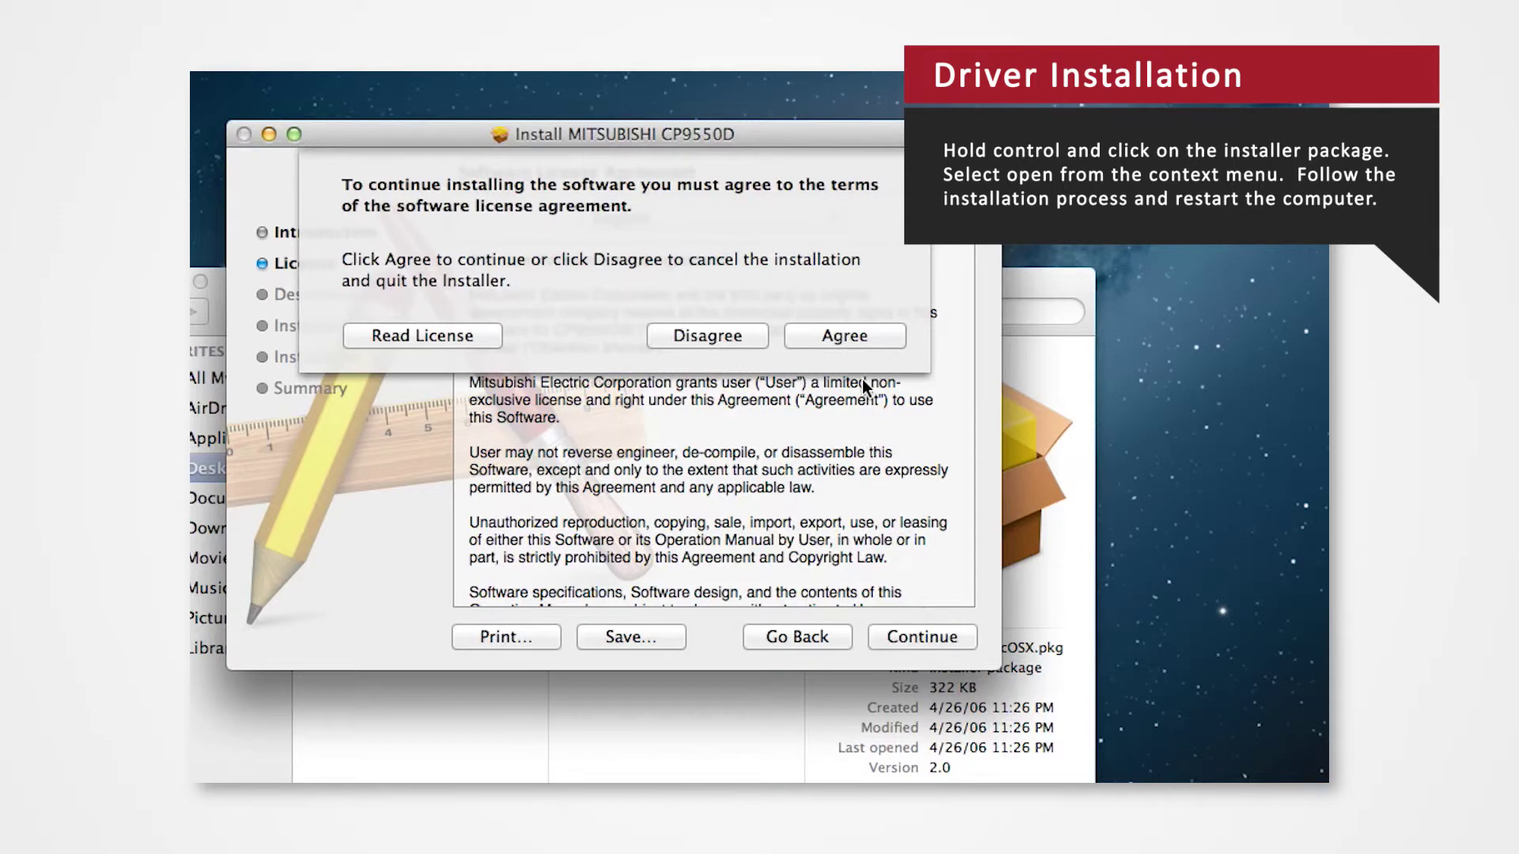
left_click(843, 337)
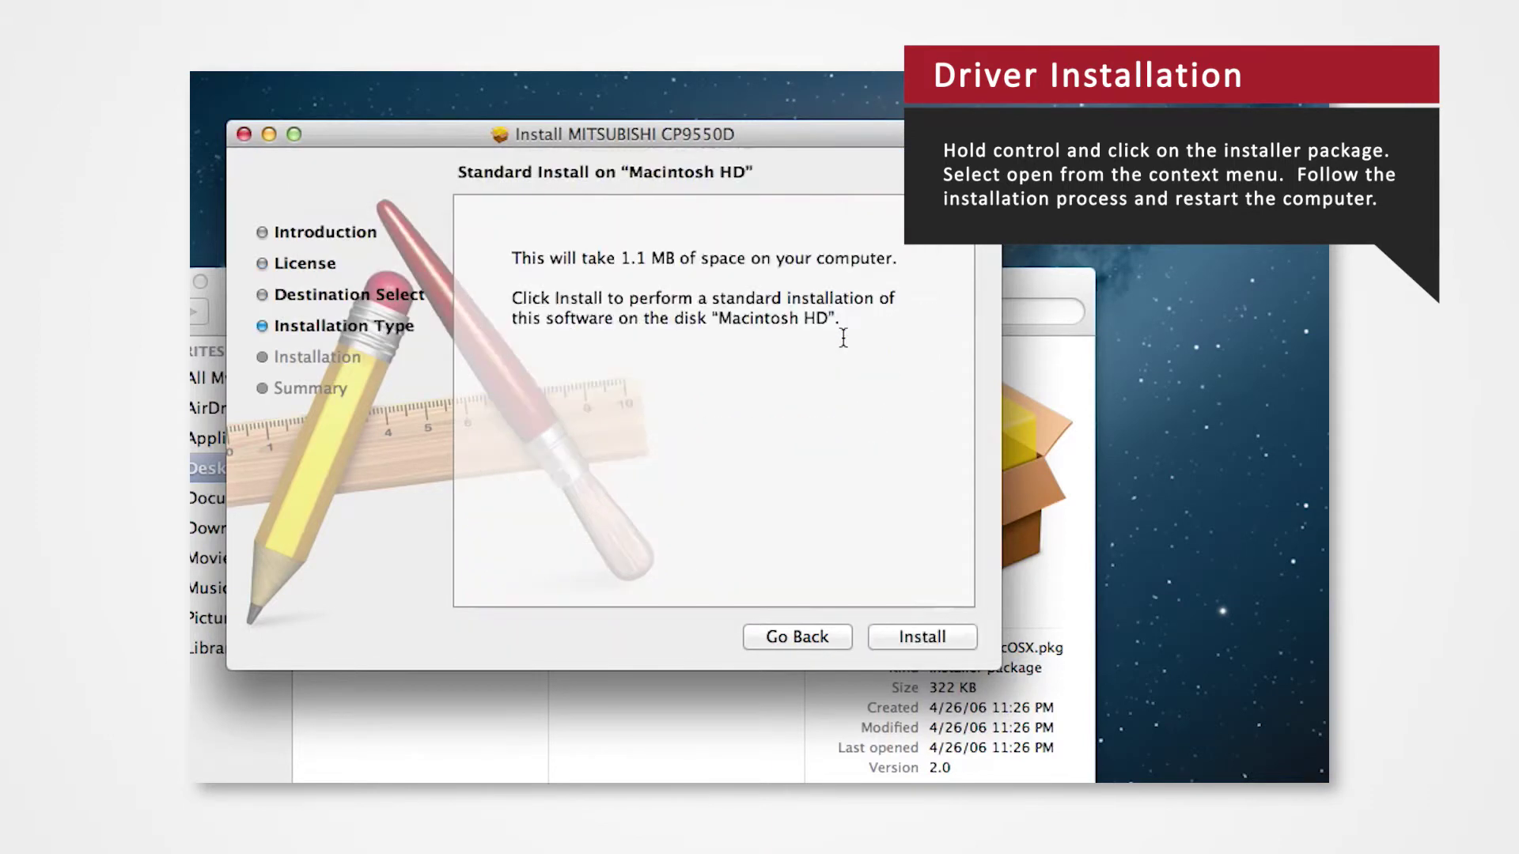
left_click(918, 641)
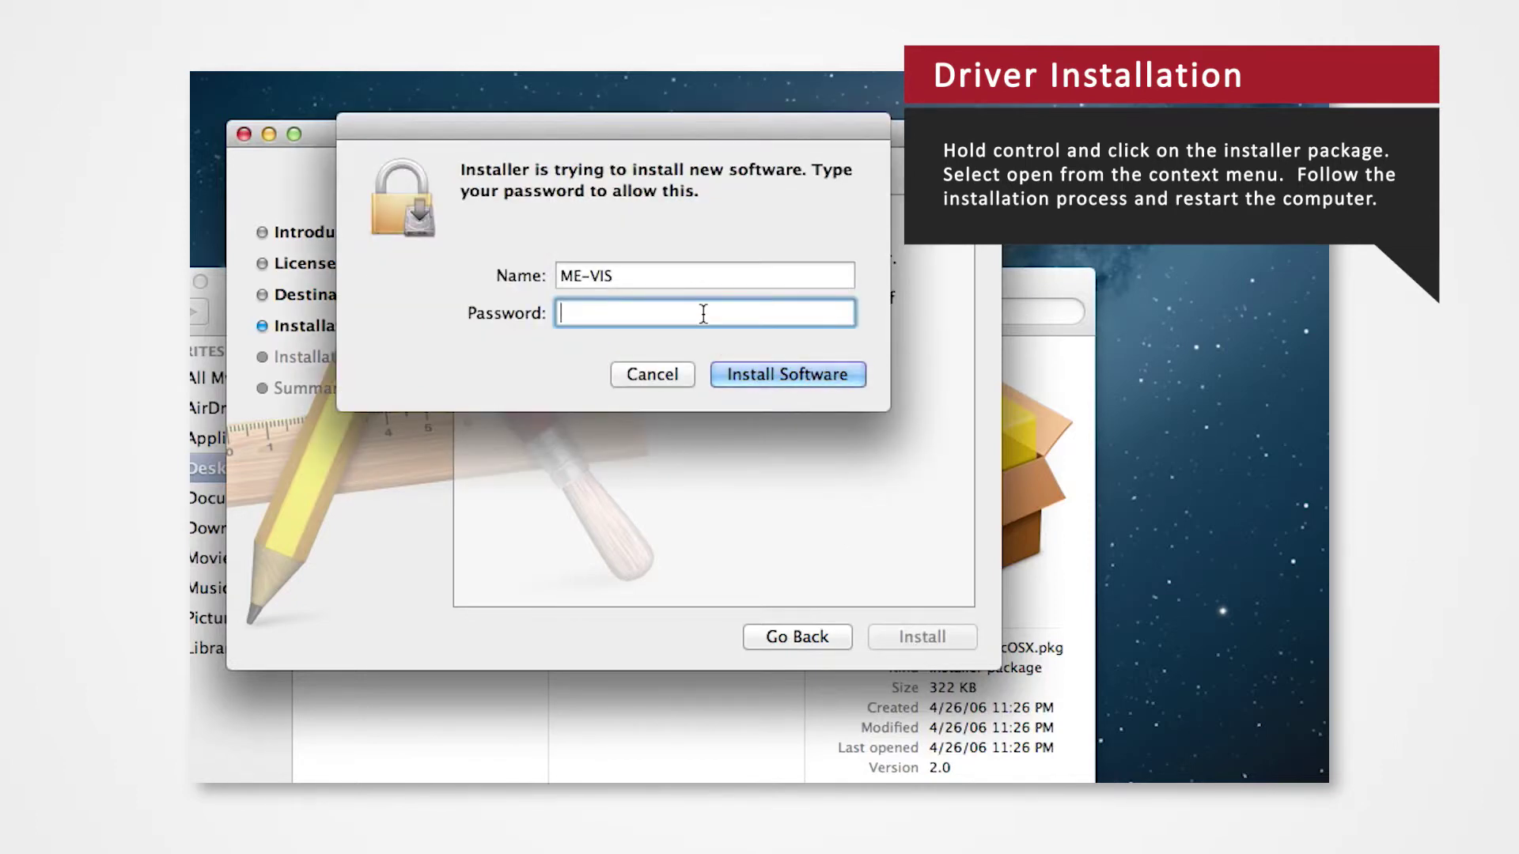
type("••••••••")
key("Return")
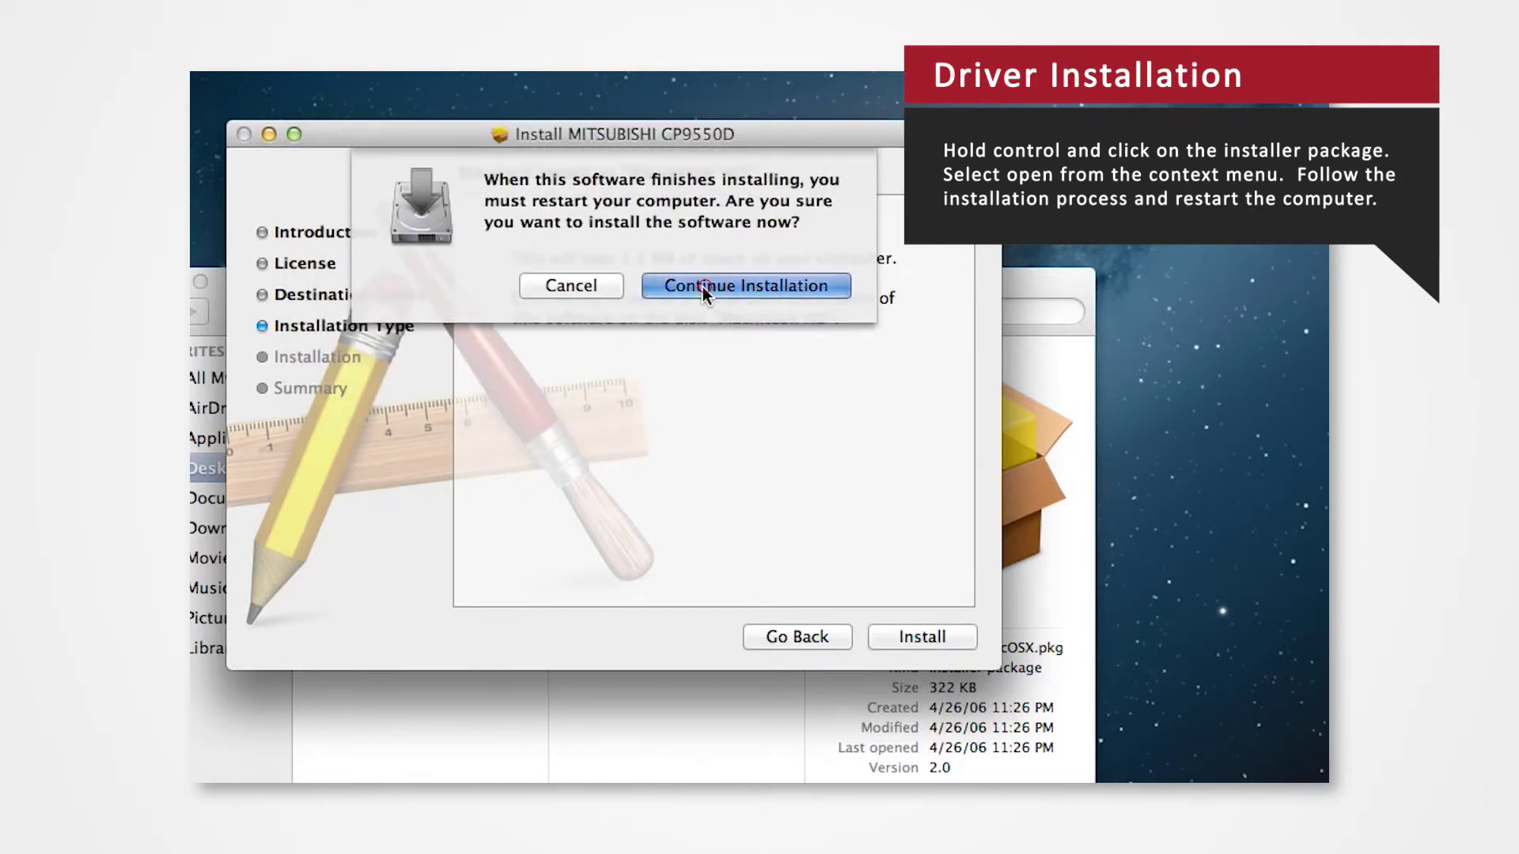
left_click(702, 287)
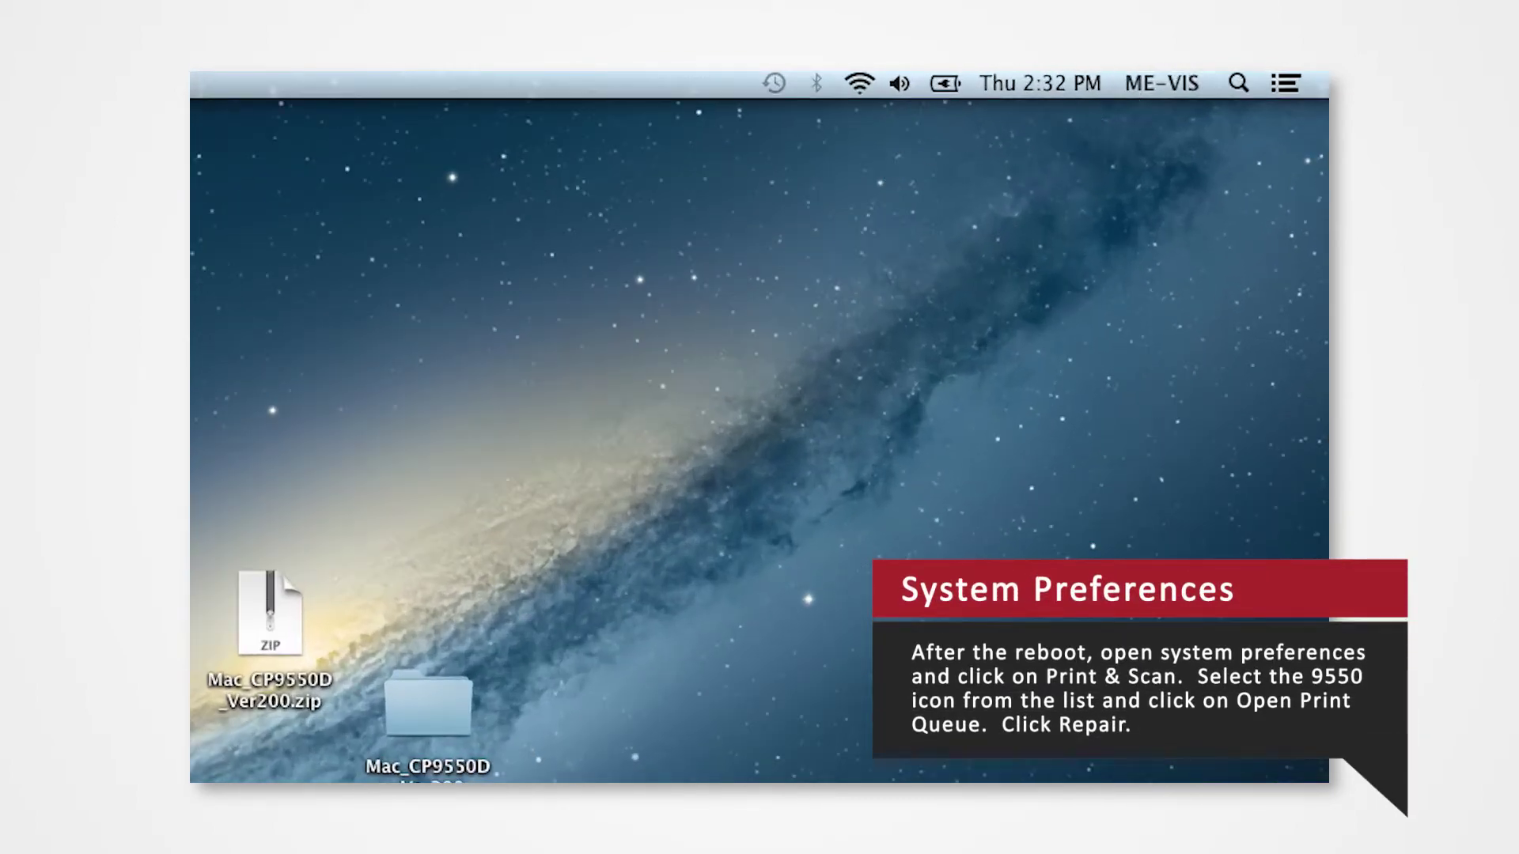
Search Spotlight for 'system preferences' and launch the top hit.
left_click(1249, 81)
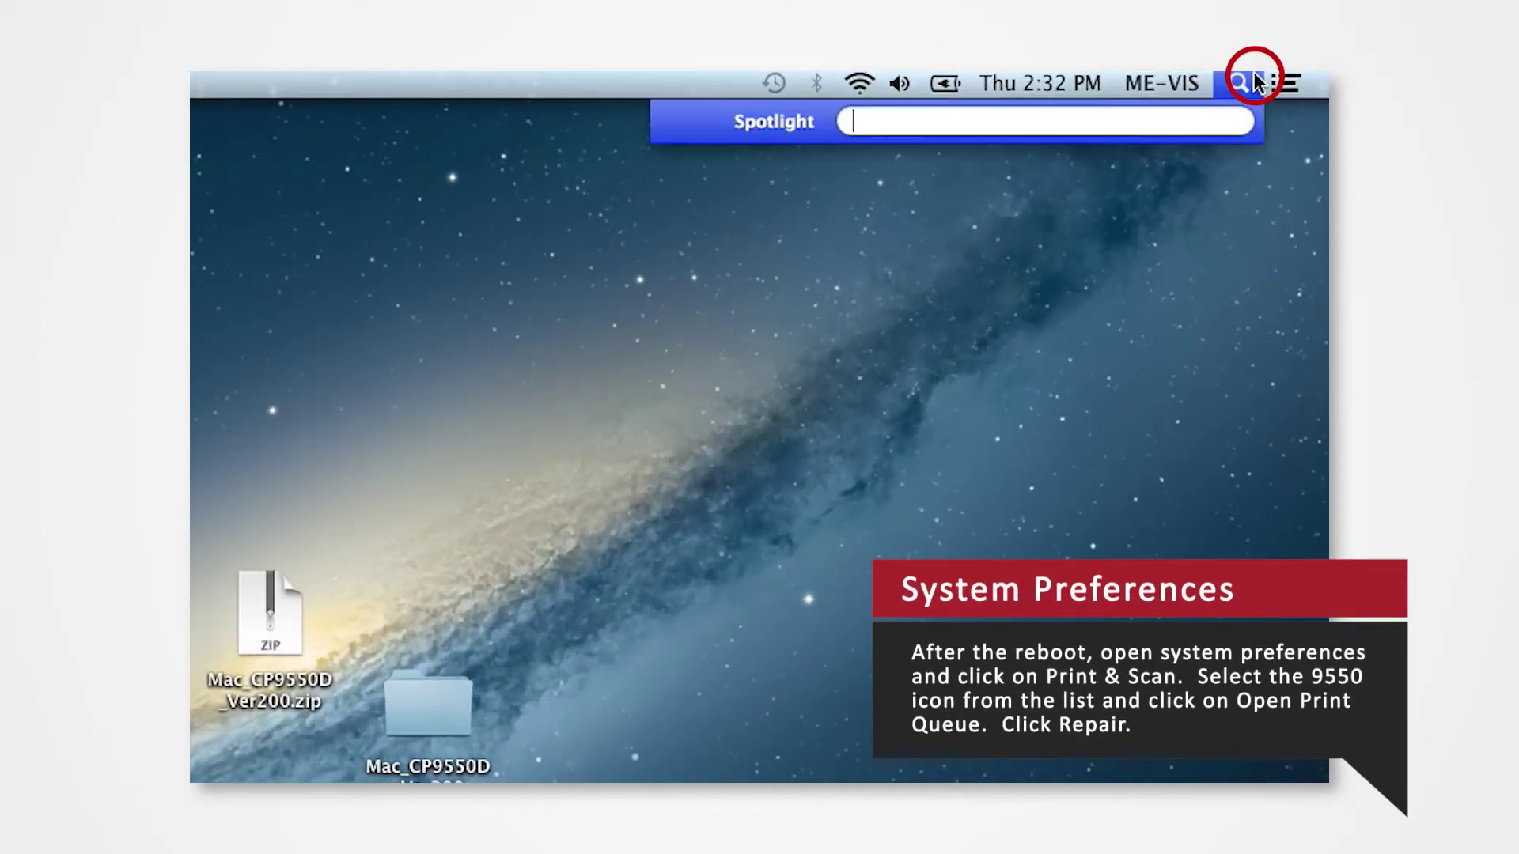
type("system")
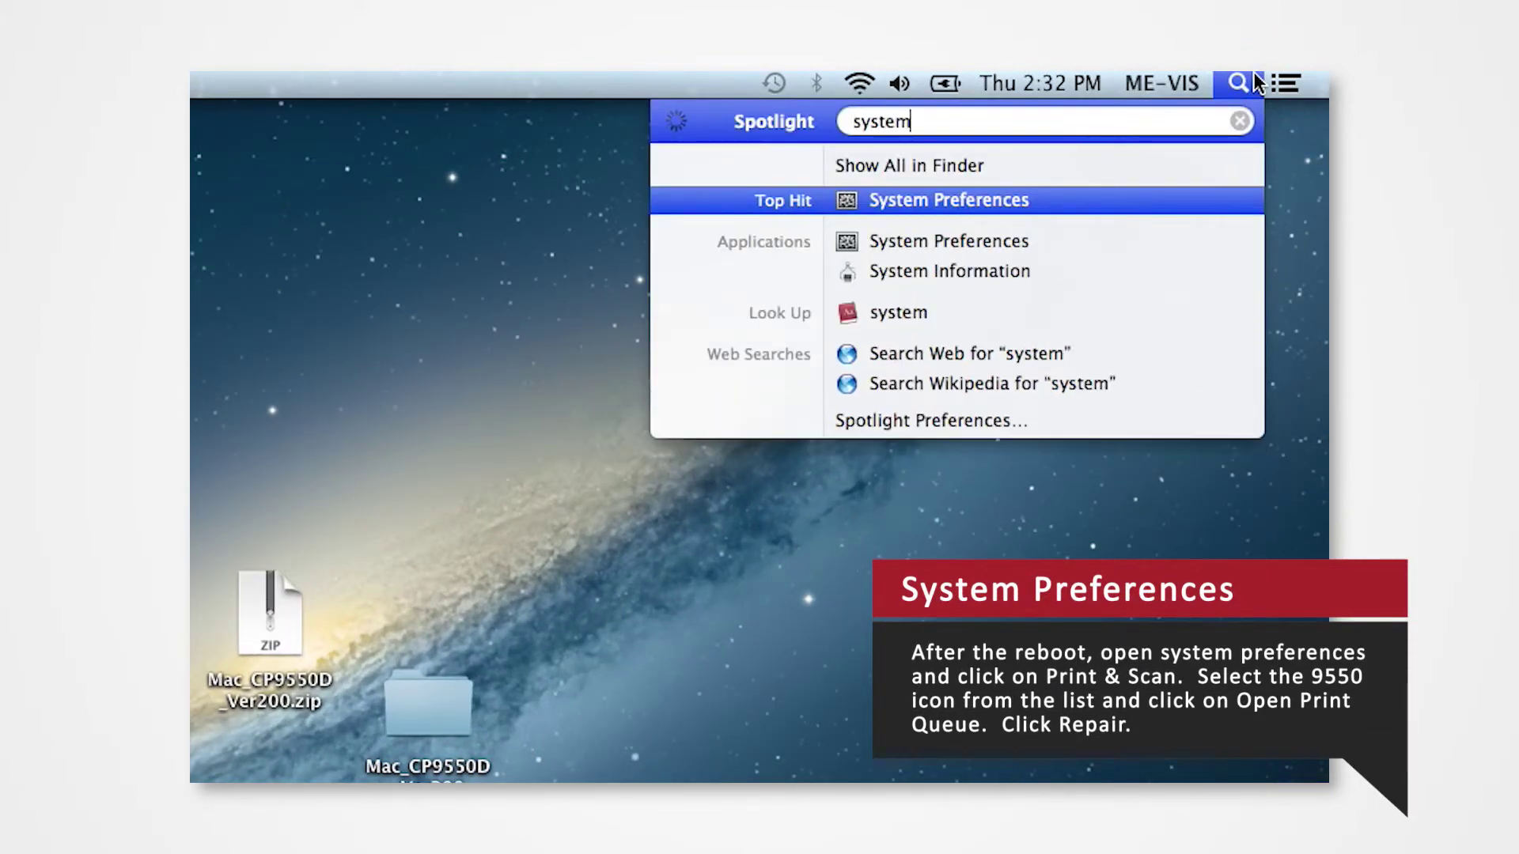
type(" preferences")
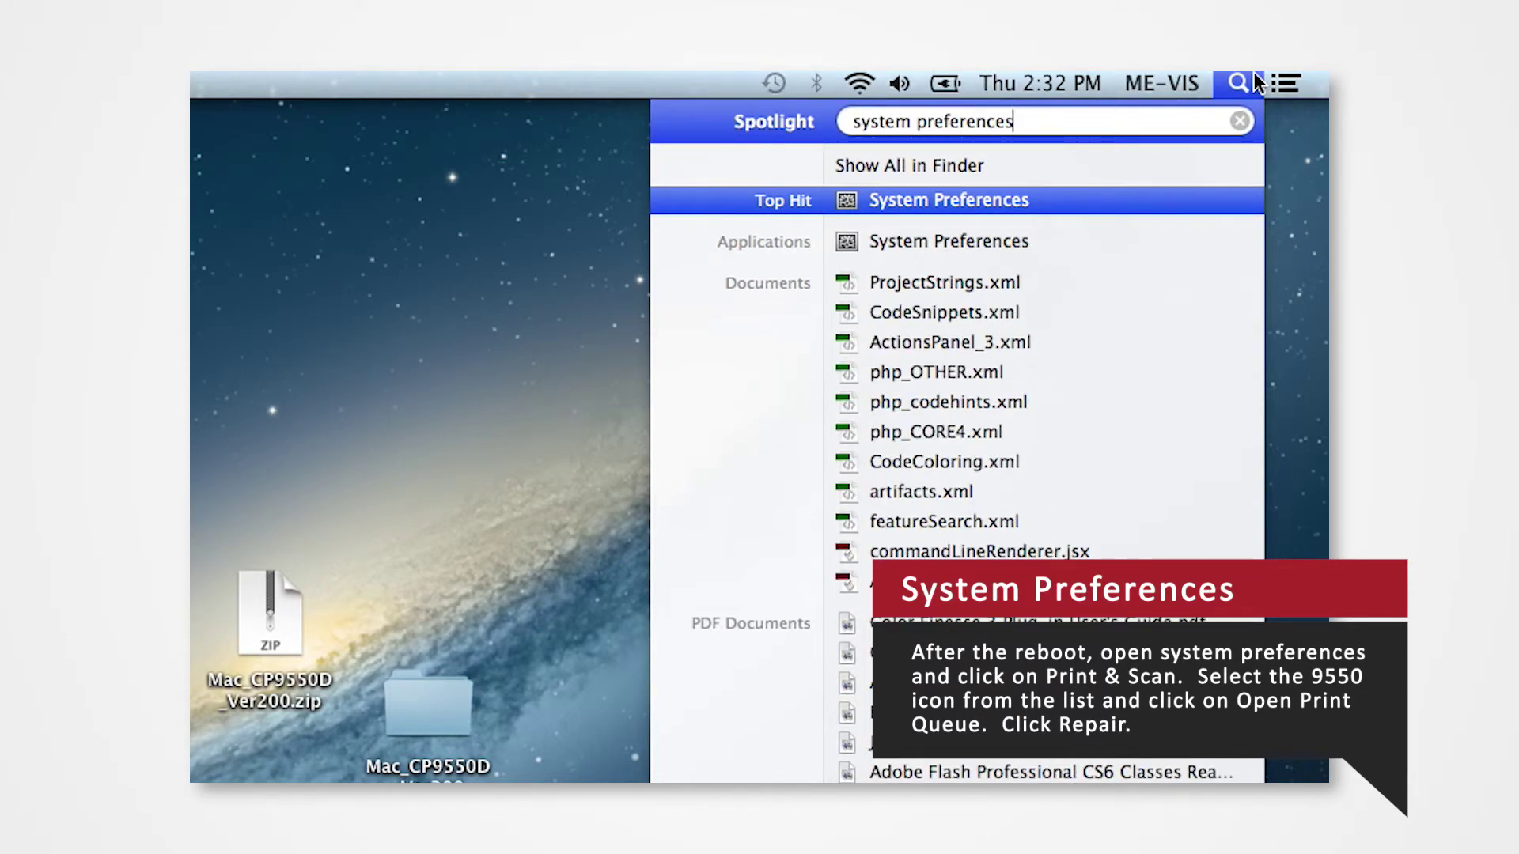
key("Return")
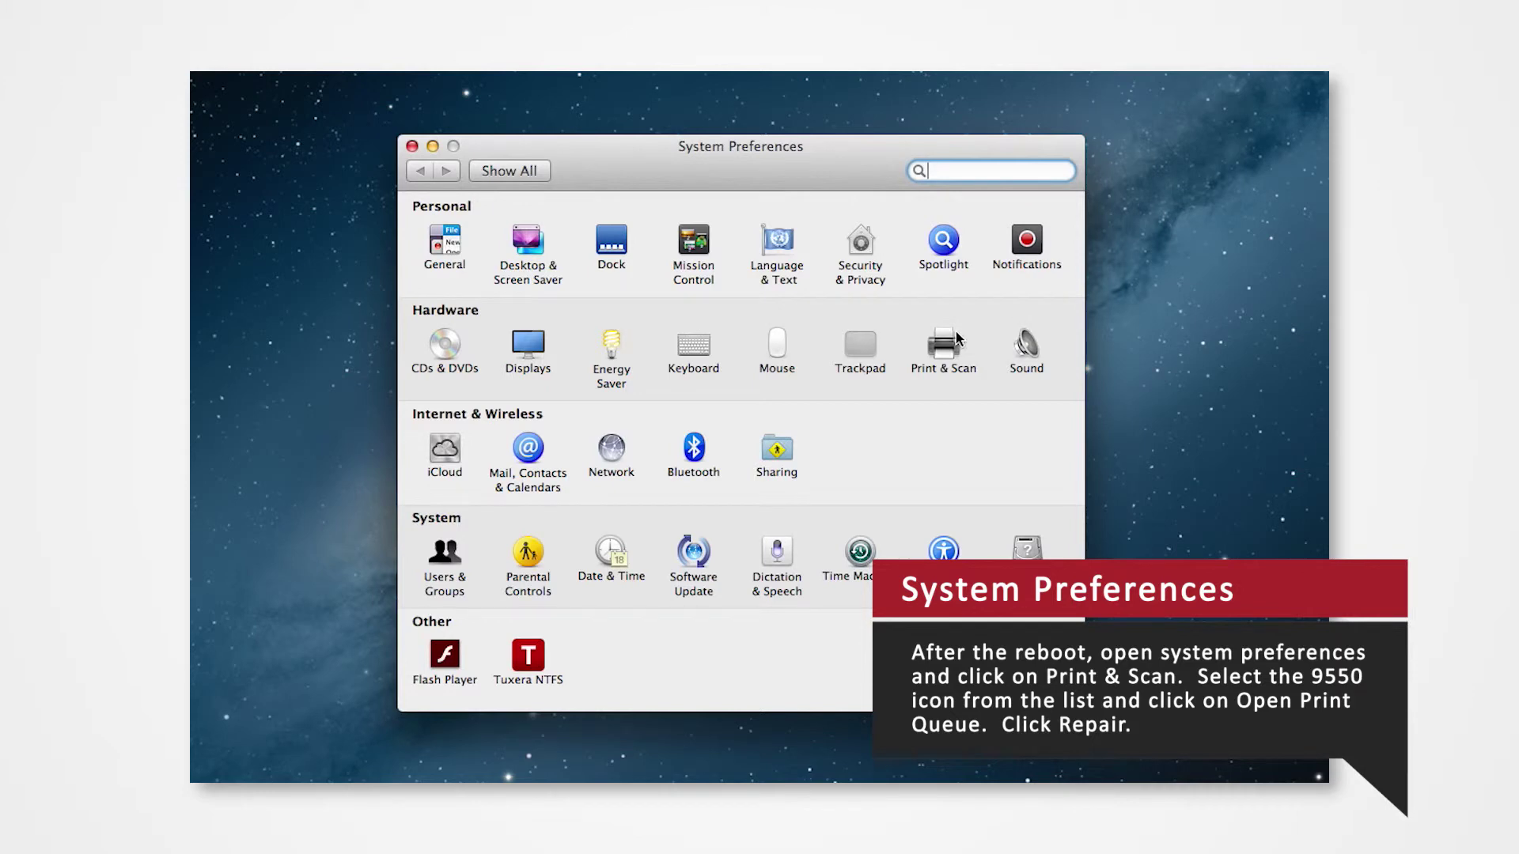
Select MITSUBISHI CP9550D in Print & Scan and open its print queue.
left_click(955, 332)
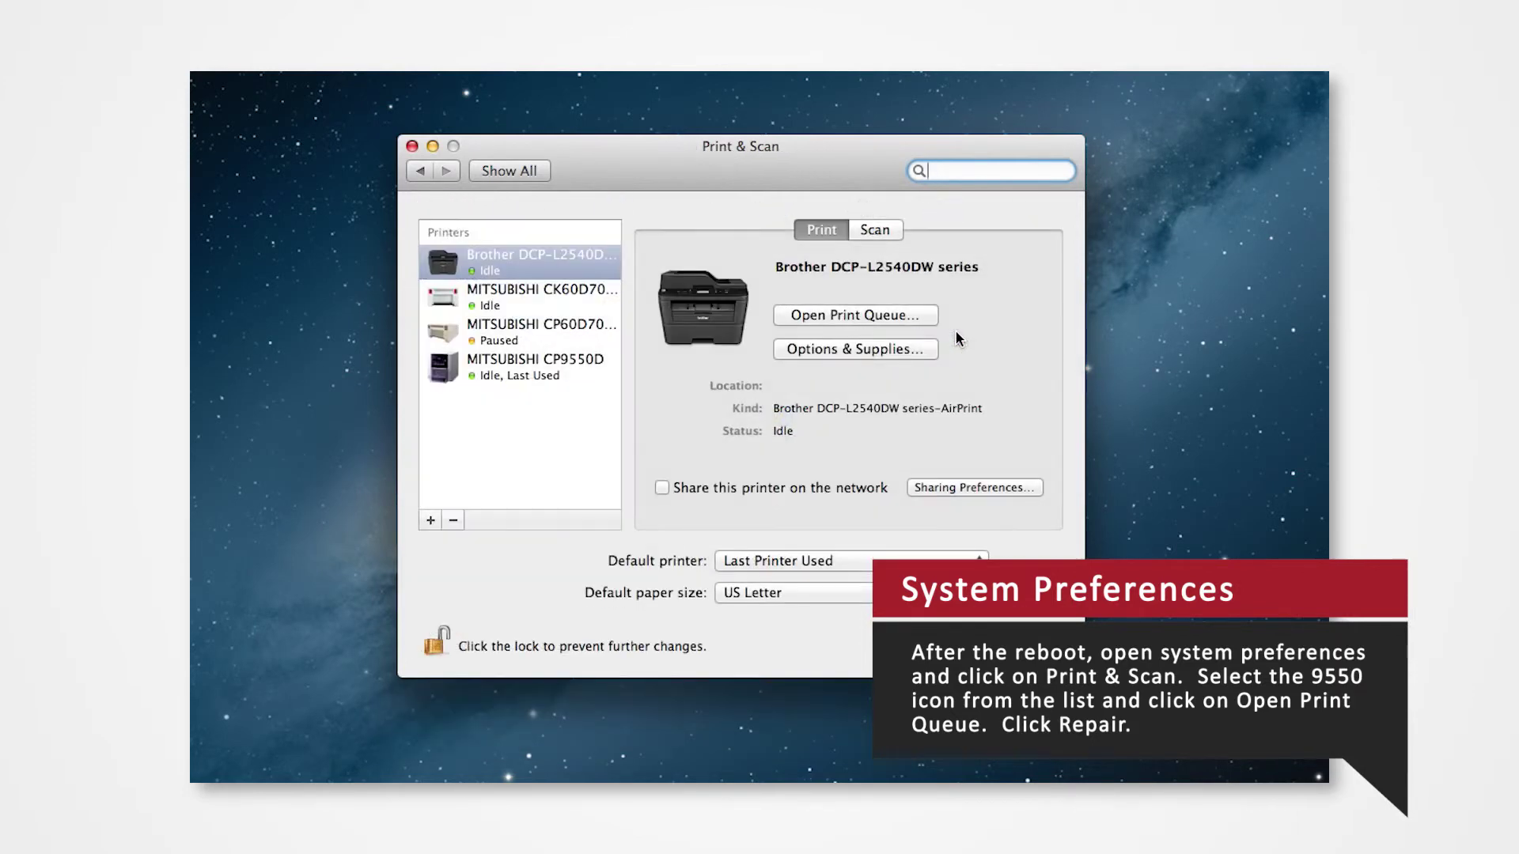
left_click(541, 378)
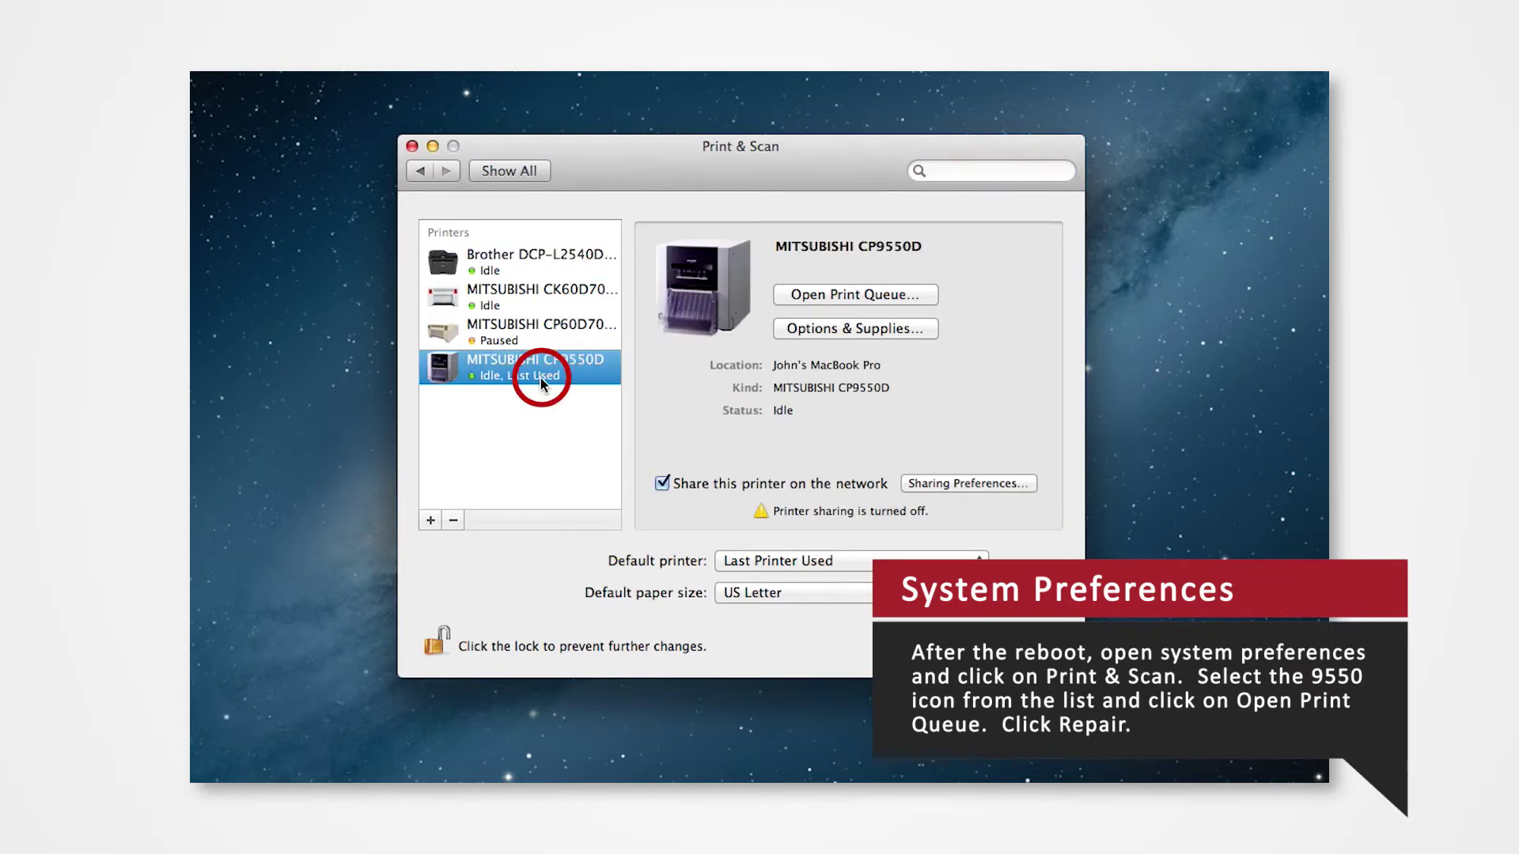
left_click(851, 303)
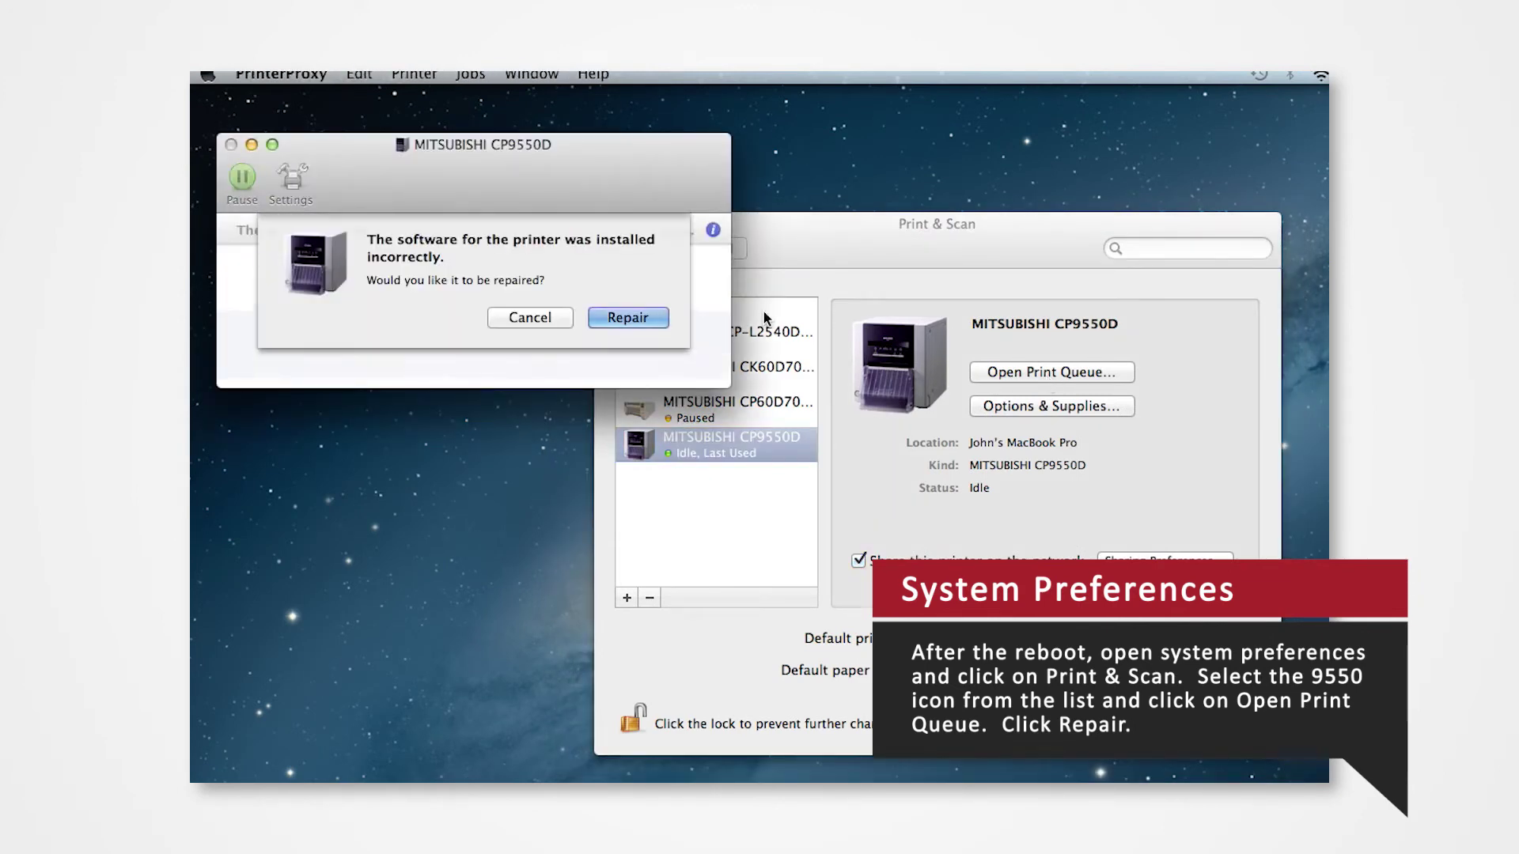
Repair the CP9550D printer software, then send a test page from the Printer menu.
left_click(627, 317)
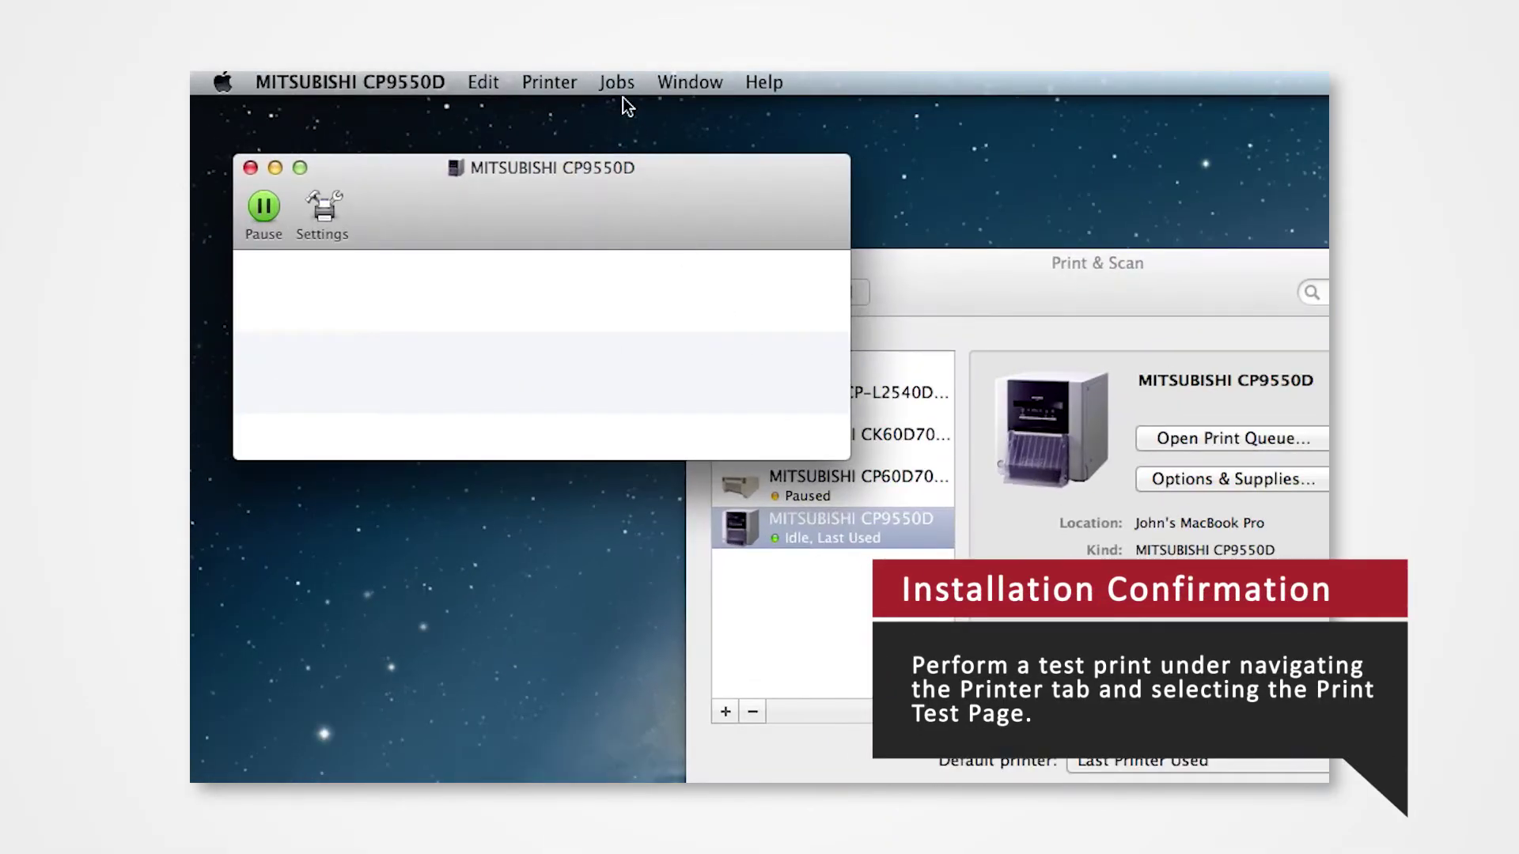
left_click(549, 82)
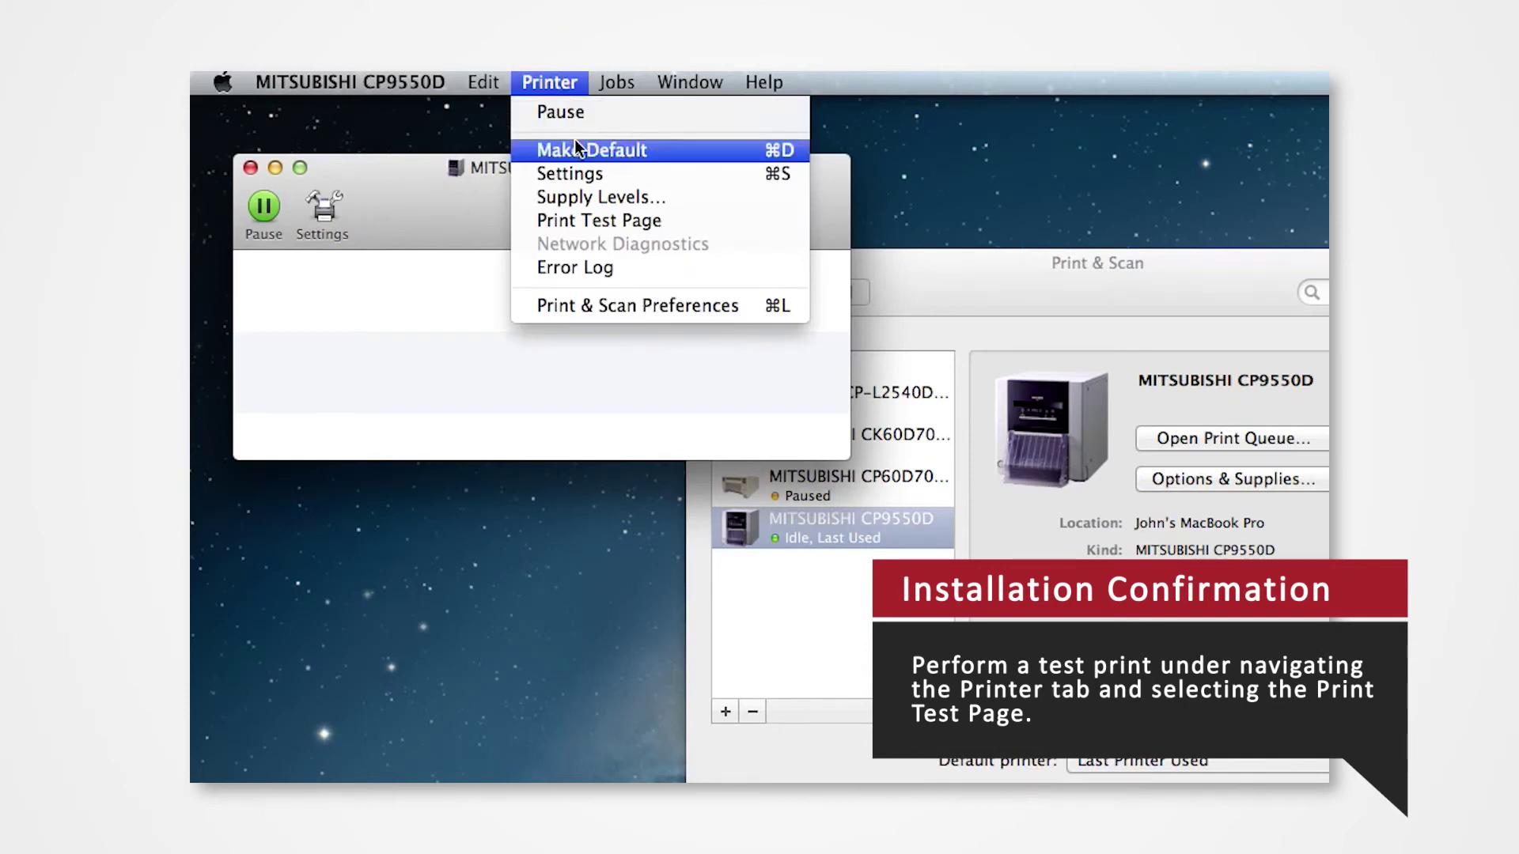
left_click(576, 222)
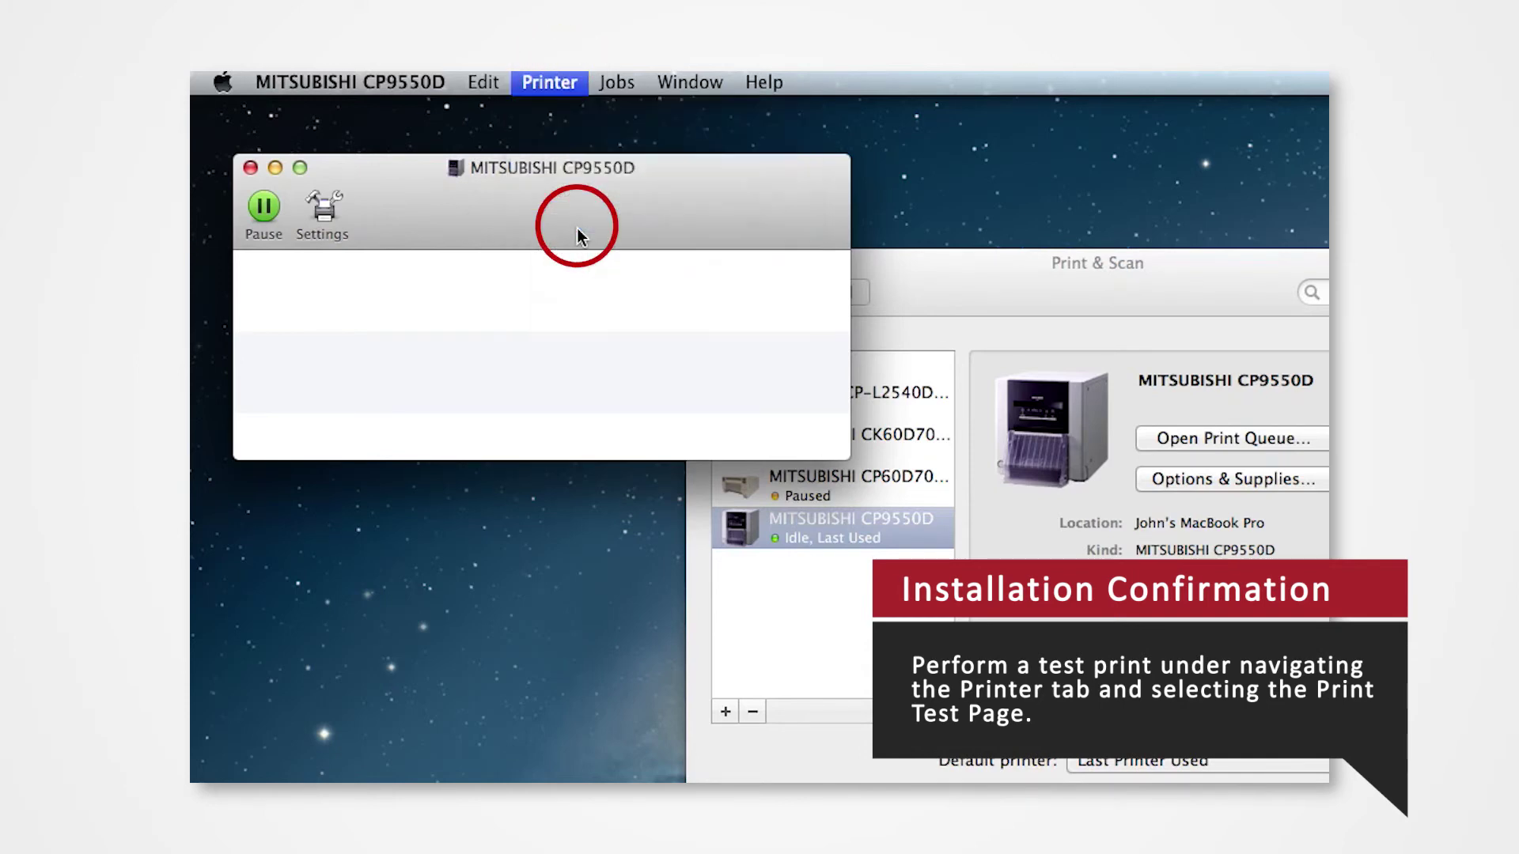